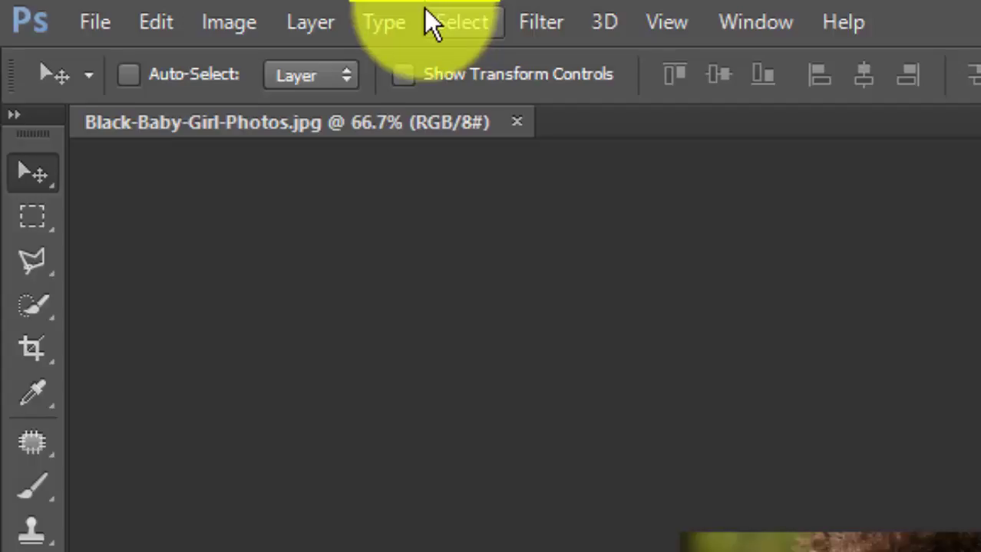
# Step: Browse the Edit and Image menus, then dismiss the Select menu
pyautogui.click(181, 21)
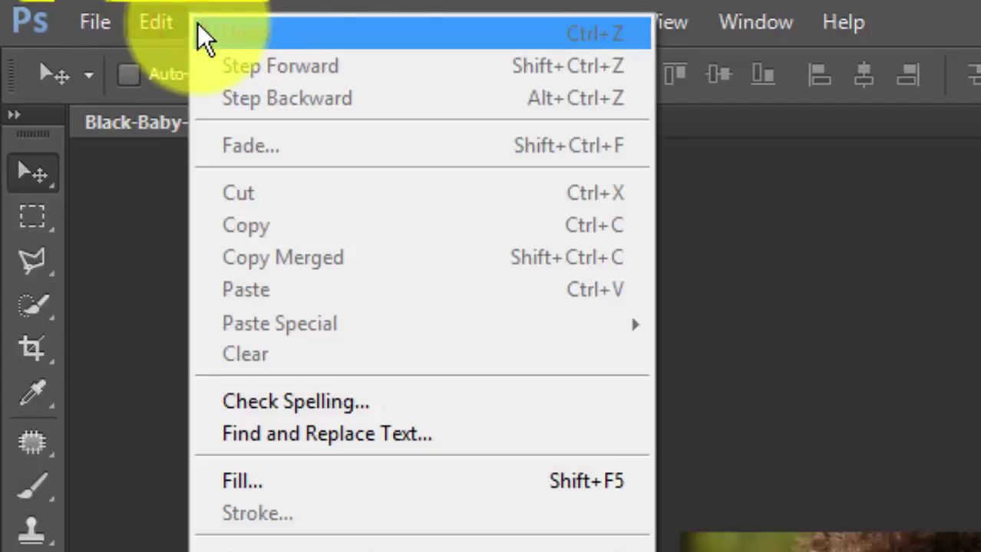
pyautogui.click(165, 21)
pyautogui.click(373, 29)
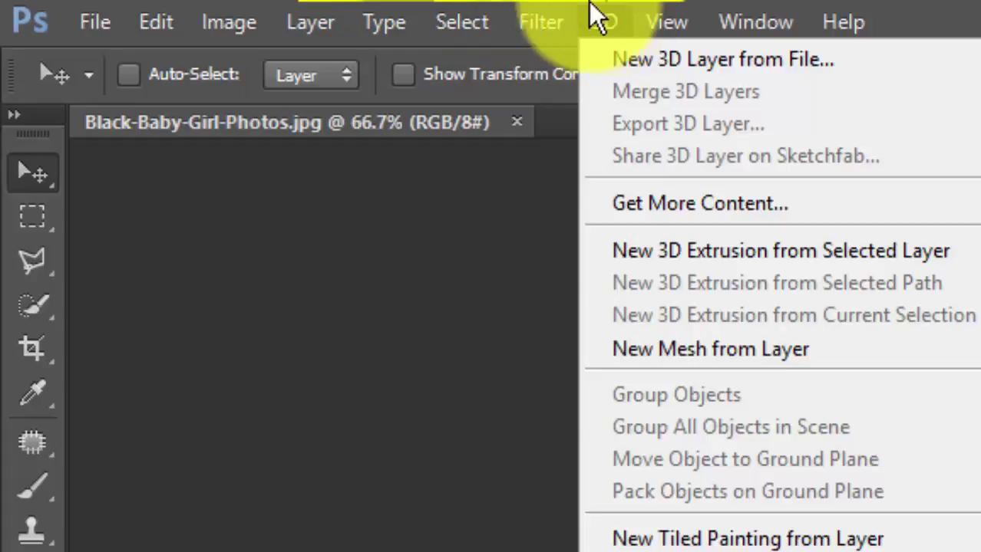
pyautogui.moveTo(468, 31)
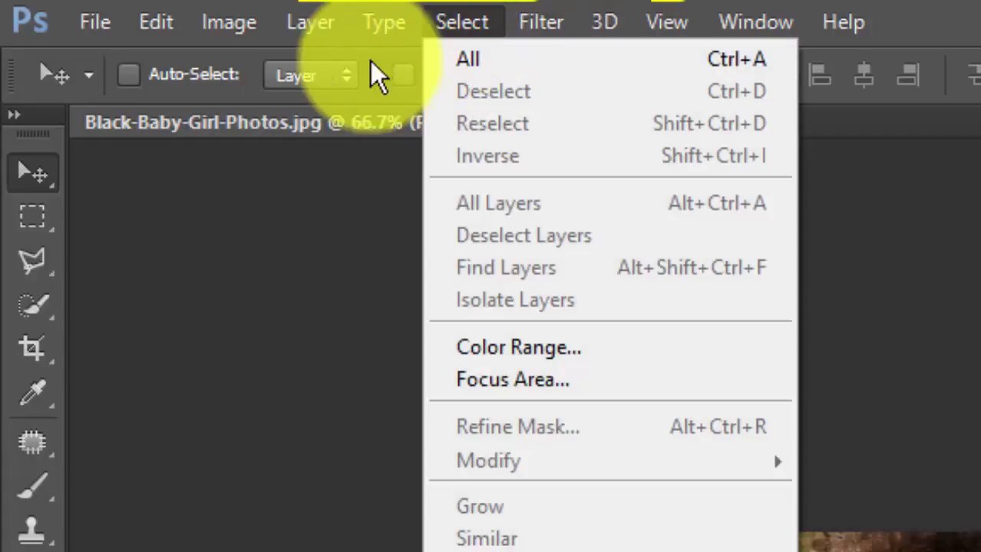
pyautogui.click(965, 54)
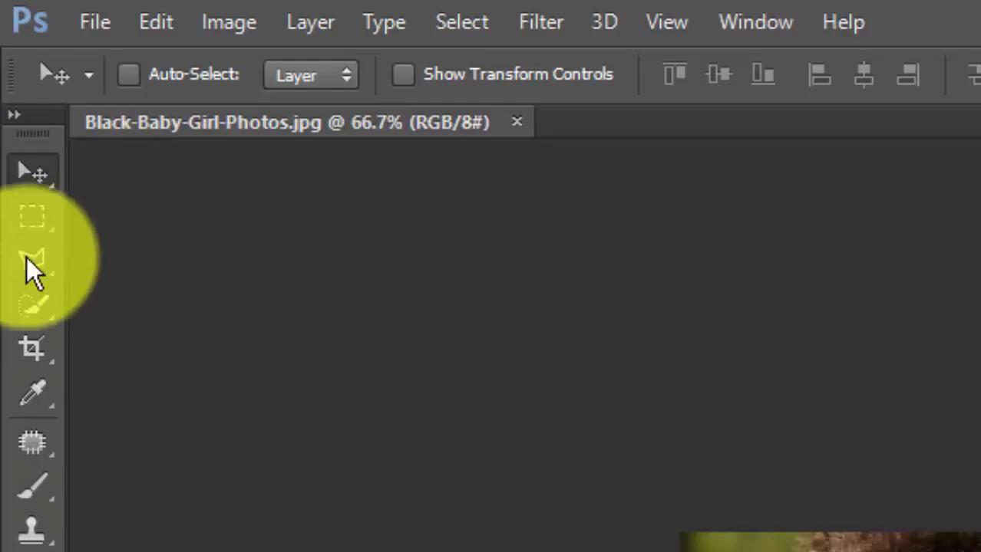
# Step: Cycle through the Marquee, Quick Selection, Brush and Patch tools, ending on Crop
pyautogui.click(32, 221)
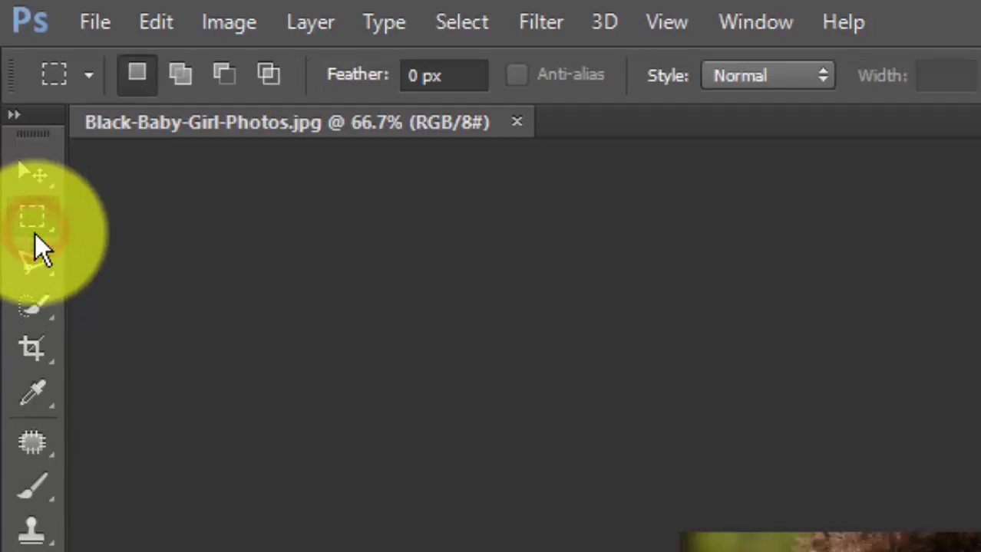
pyautogui.click(34, 308)
pyautogui.click(37, 449)
pyautogui.click(30, 485)
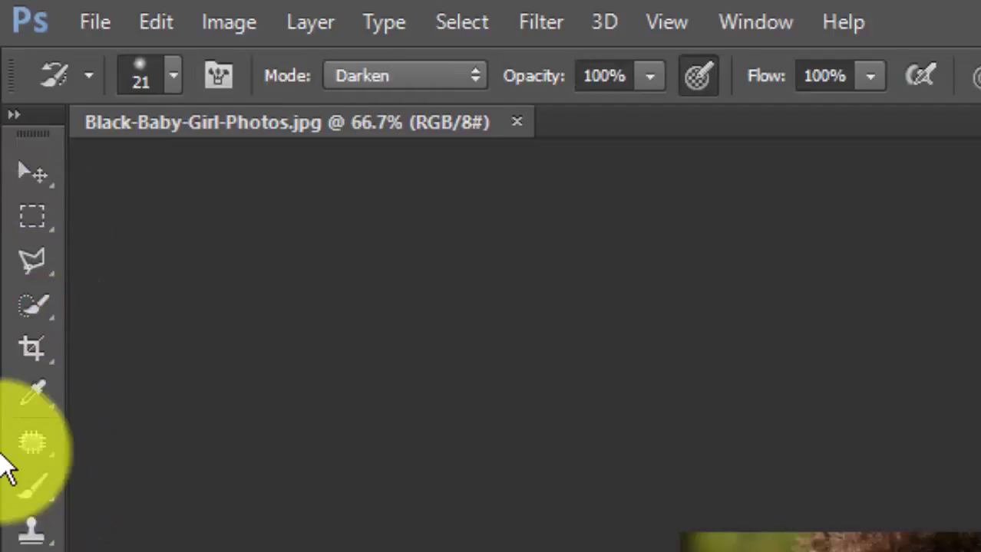
pyautogui.click(23, 434)
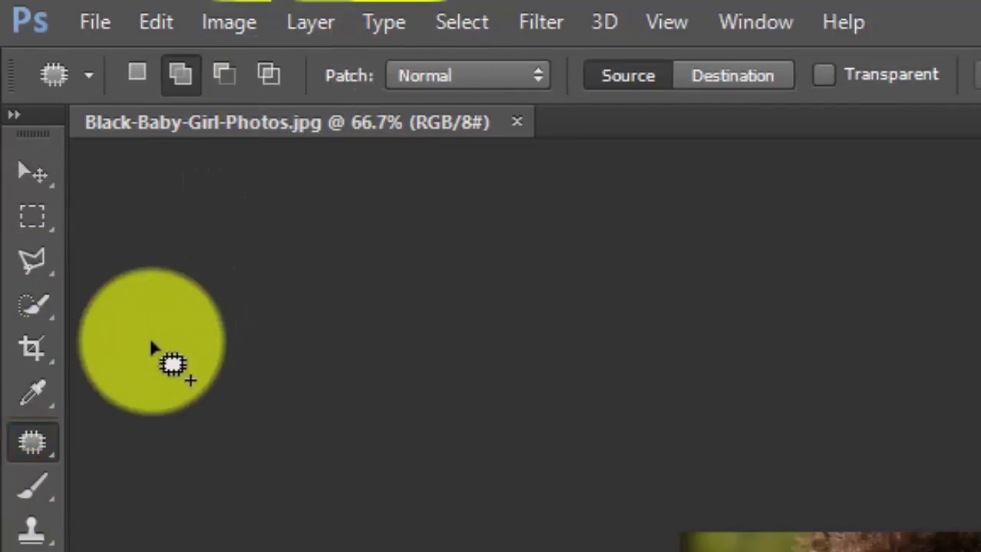
pyautogui.click(44, 343)
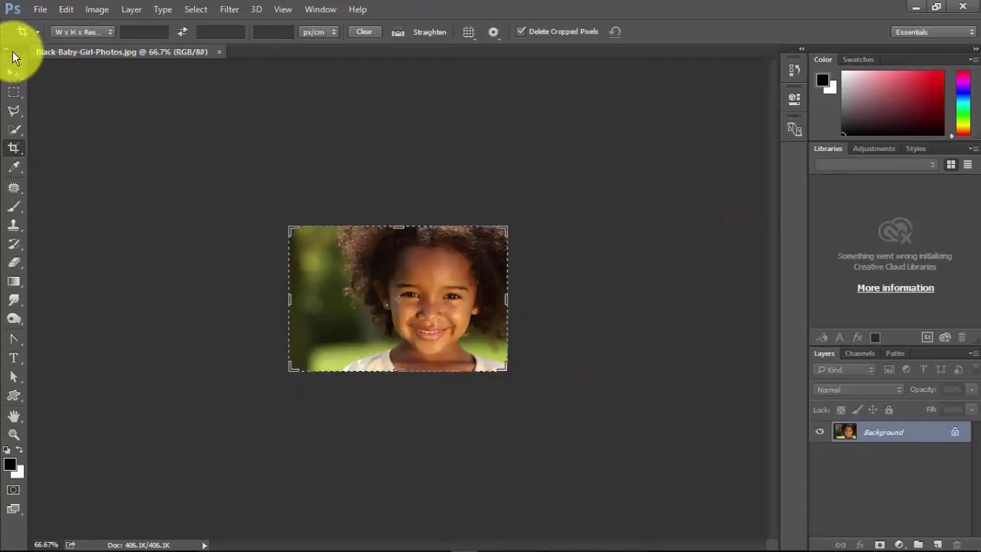
# Step: Toggle the toolbar to two columns and back, then pick the Move tool to drop the crop frame
pyautogui.click(19, 51)
pyautogui.click(22, 51)
pyautogui.moveTo(19, 64); pyautogui.dragTo(7, 65)
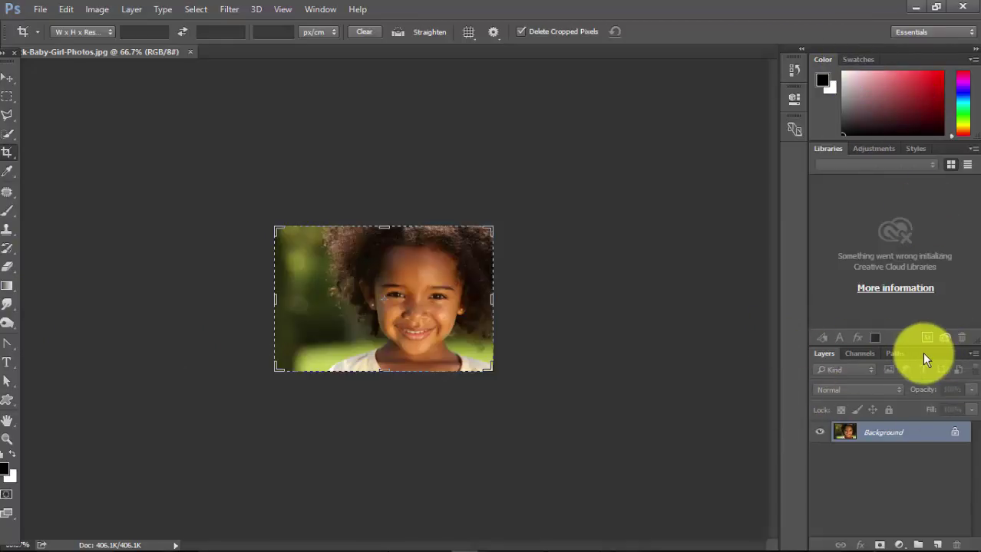
pyautogui.click(822, 355)
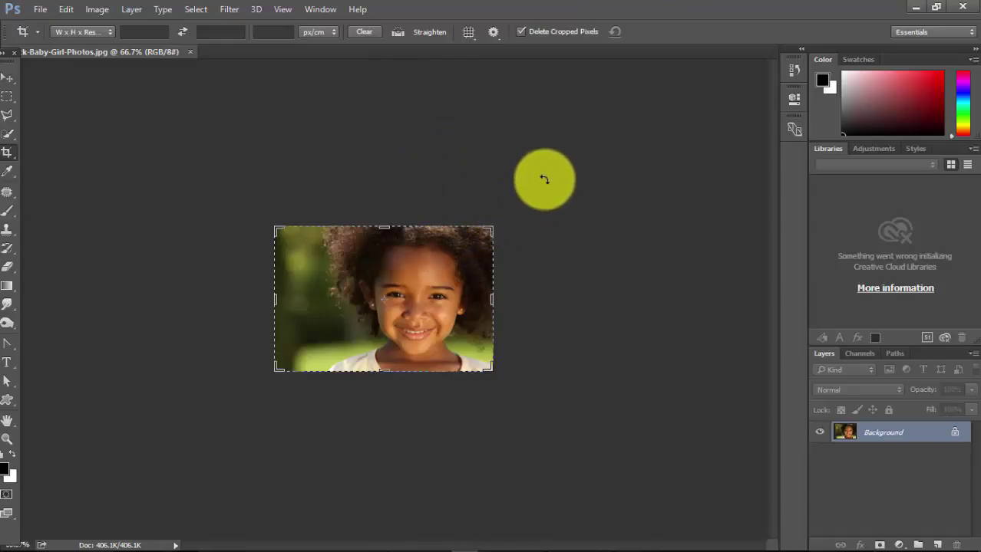
pyautogui.click(10, 83)
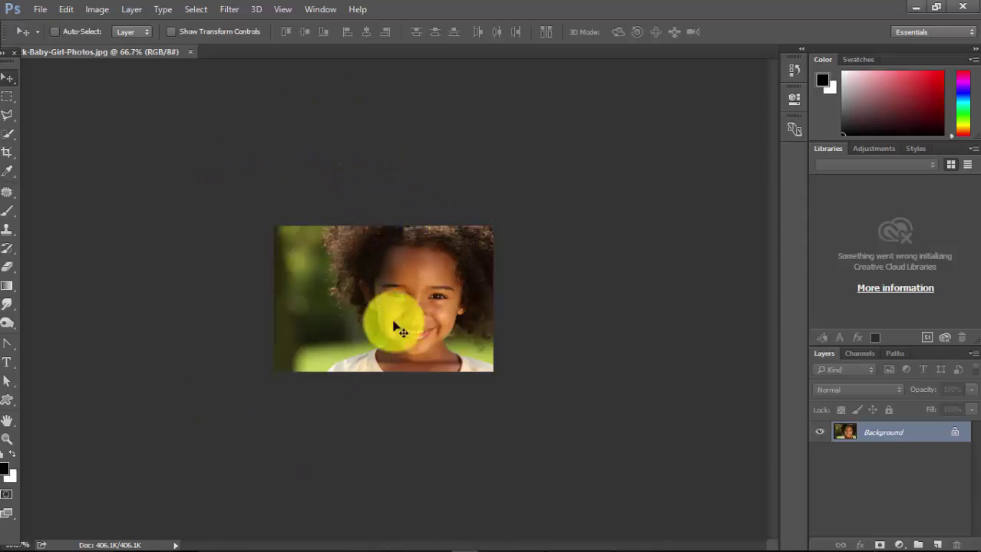
# Step: Zoom in and back to 100%, then float the Layers panel at the top left
pyautogui.hotkey('ctrl', '+')
pyautogui.hotkey('ctrl', '+')
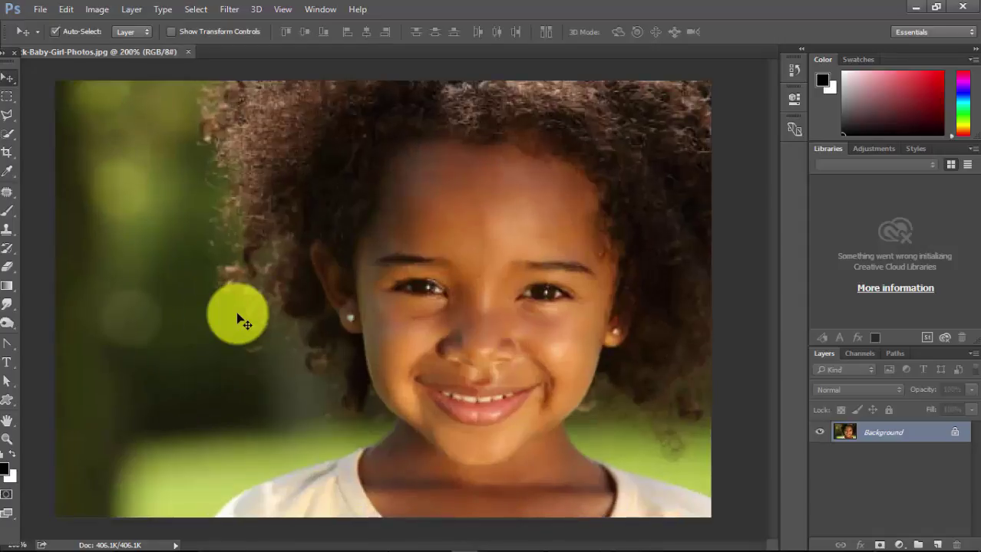
pyautogui.hotkey('ctrl', '-')
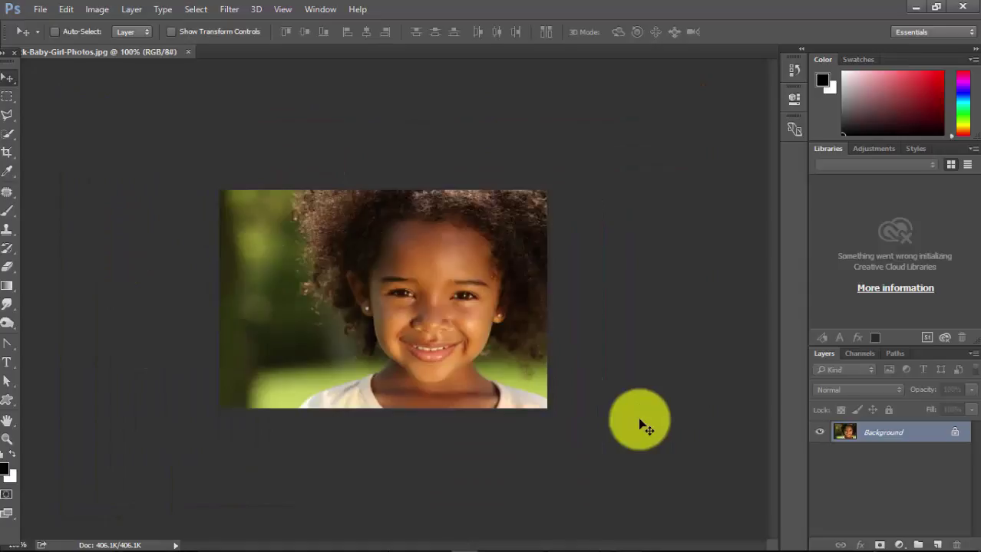
pyautogui.click(826, 352)
pyautogui.moveTo(772, 321); pyautogui.dragTo(48, 67)
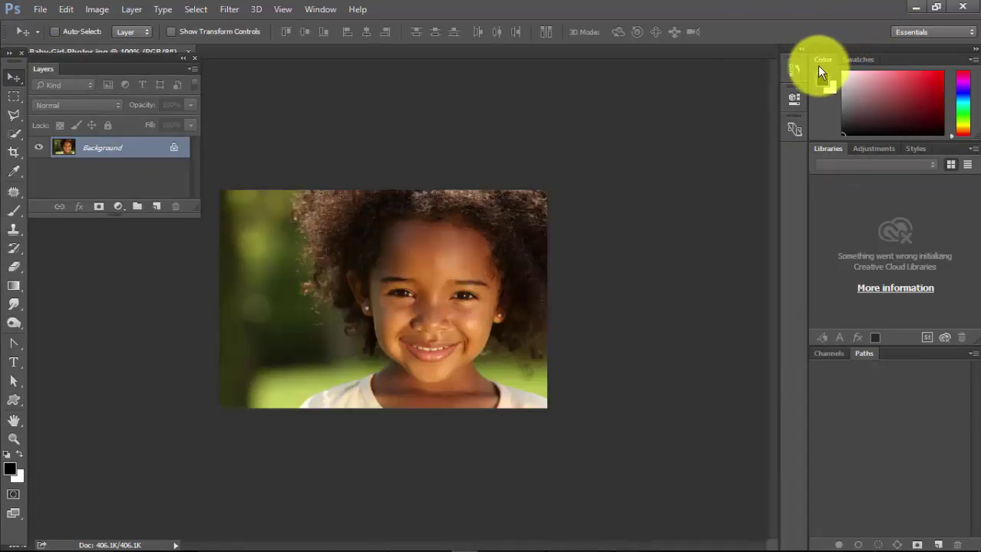
# Step: Drag the Color panel into the floating Layers panel as a second tab
pyautogui.moveTo(823, 60); pyautogui.dragTo(73, 70)
pyautogui.click(43, 70)
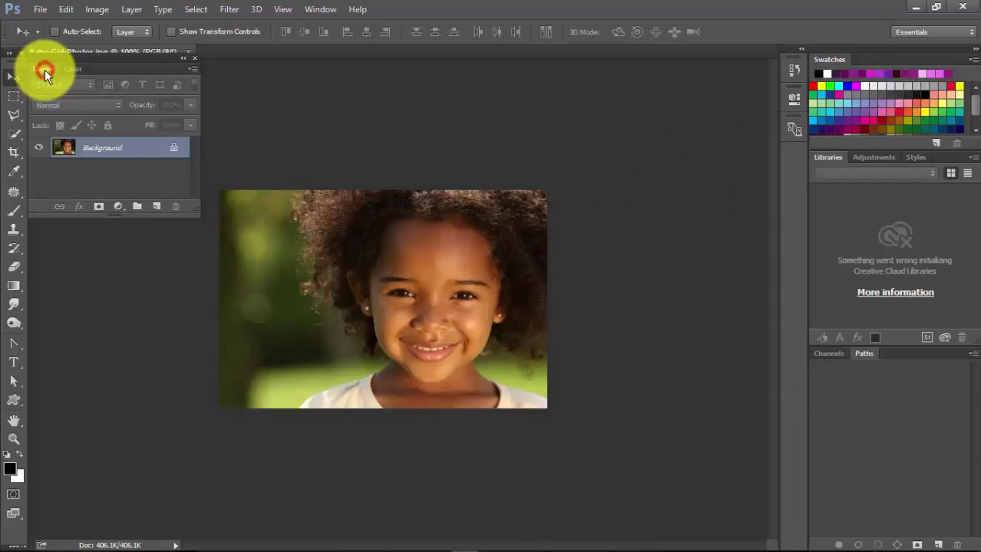
pyautogui.click(58, 69)
pyautogui.click(48, 69)
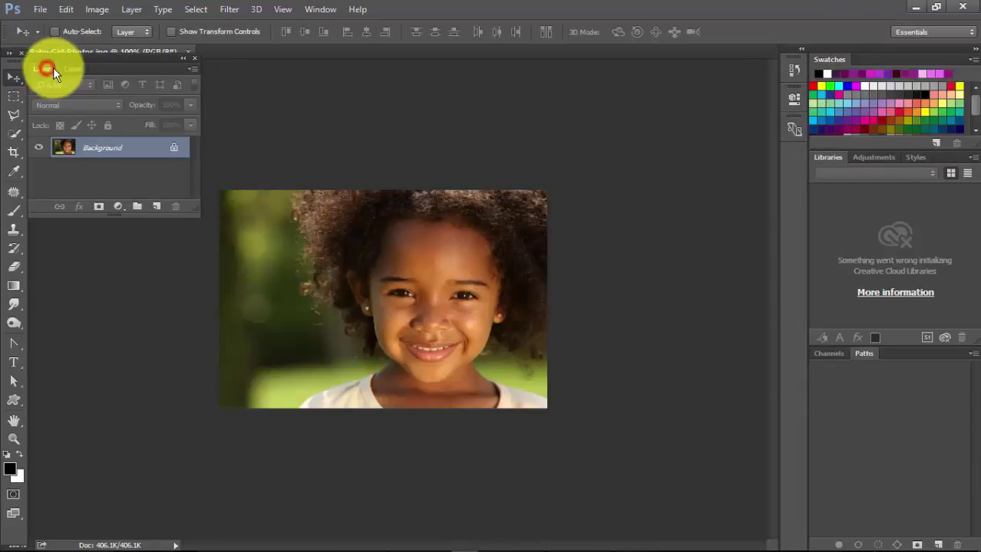
pyautogui.click(60, 70)
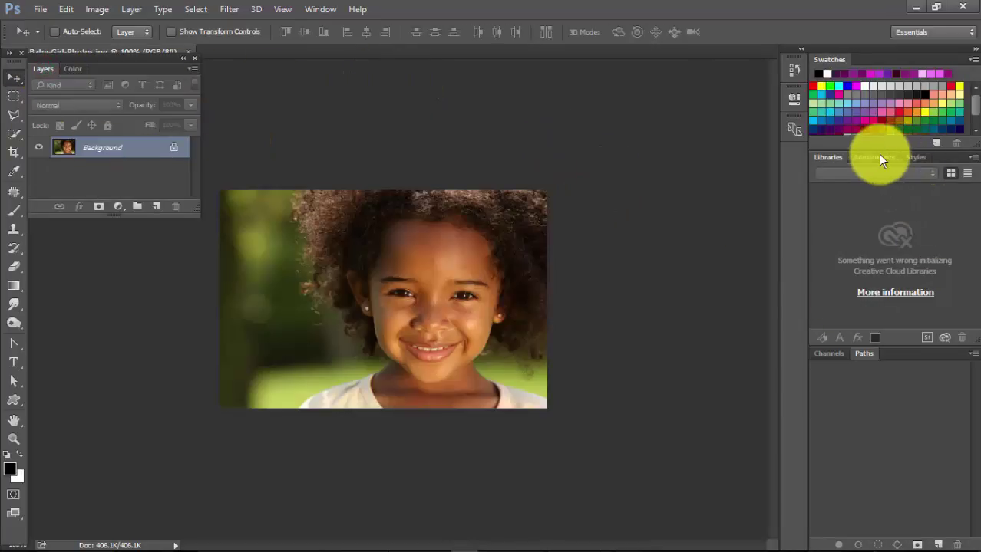
# Step: Close the Swatches, Libraries and Paths group and dock Adjustments alone at the right edge
pyautogui.moveTo(880, 158); pyautogui.dragTo(623, 78)
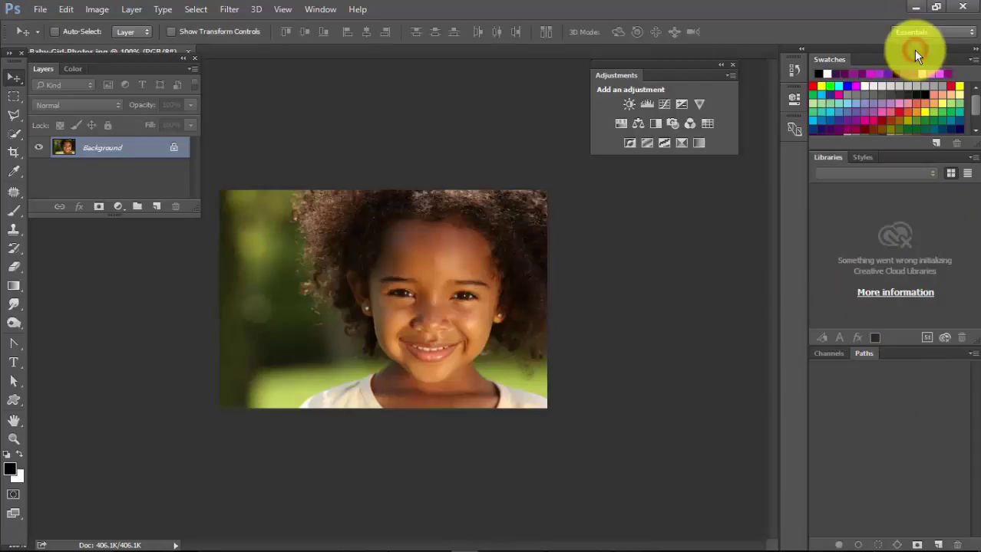
pyautogui.moveTo(911, 51); pyautogui.dragTo(462, 90)
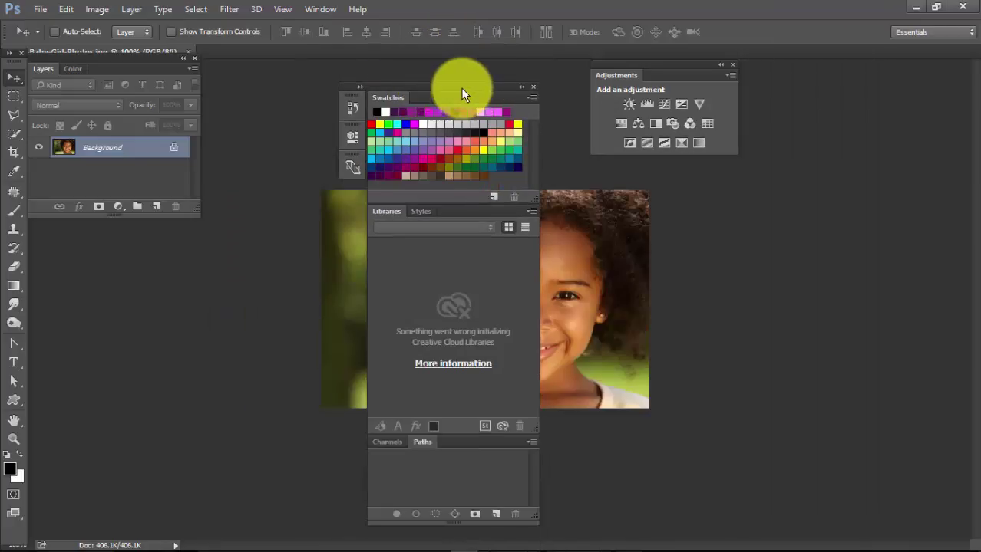
pyautogui.click(532, 87)
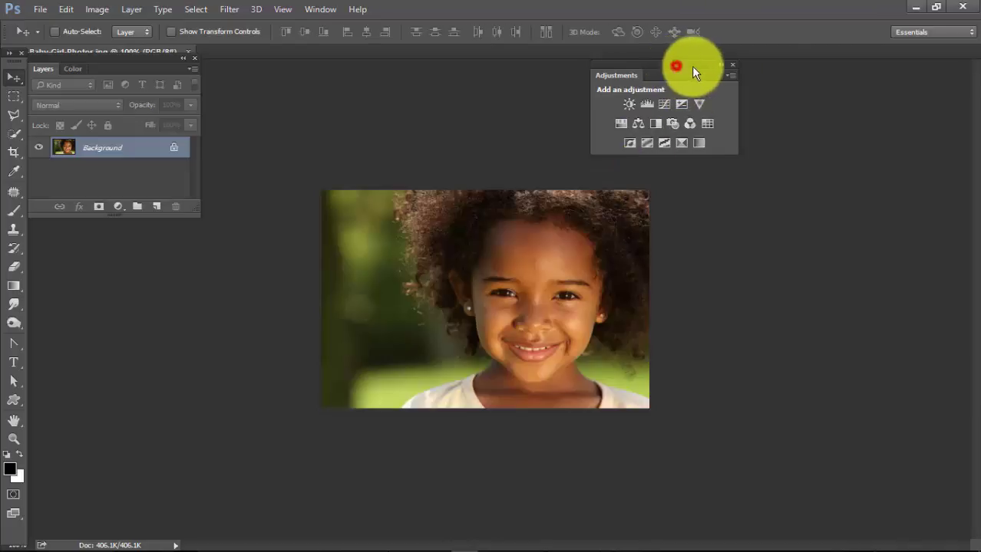
pyautogui.moveTo(692, 68); pyautogui.dragTo(920, 70)
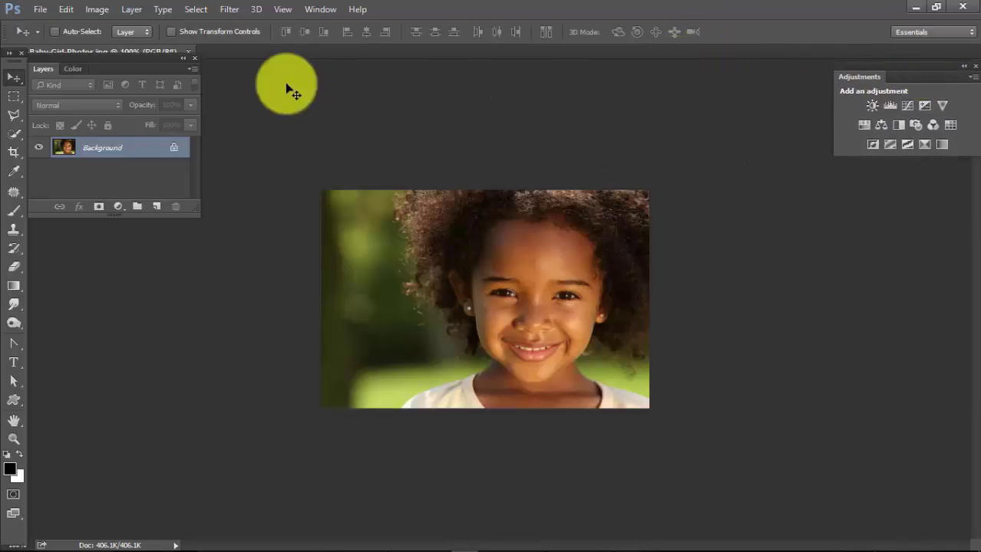
# Step: Shift the Layers panel, move the tools panel right, and put the options bar at the bottom
pyautogui.moveTo(103, 59)
pyautogui.mouseDown()
pyautogui.moveTo(164, 125)
pyautogui.moveTo(117, 275)
pyautogui.moveTo(160, 217)
pyautogui.moveTo(127, 151)
pyautogui.moveTo(112, 66)
pyautogui.mouseUp()
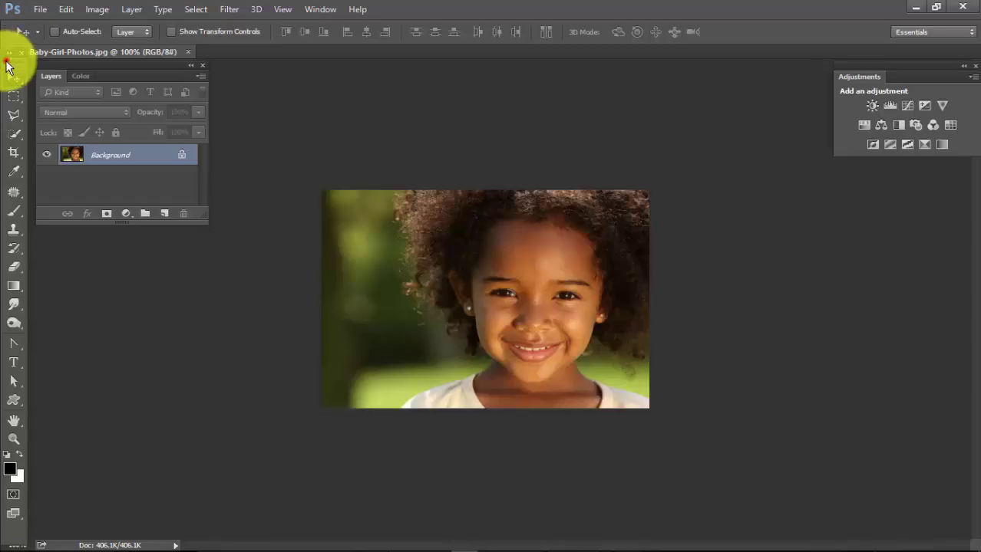
pyautogui.moveTo(8, 65); pyautogui.dragTo(814, 75)
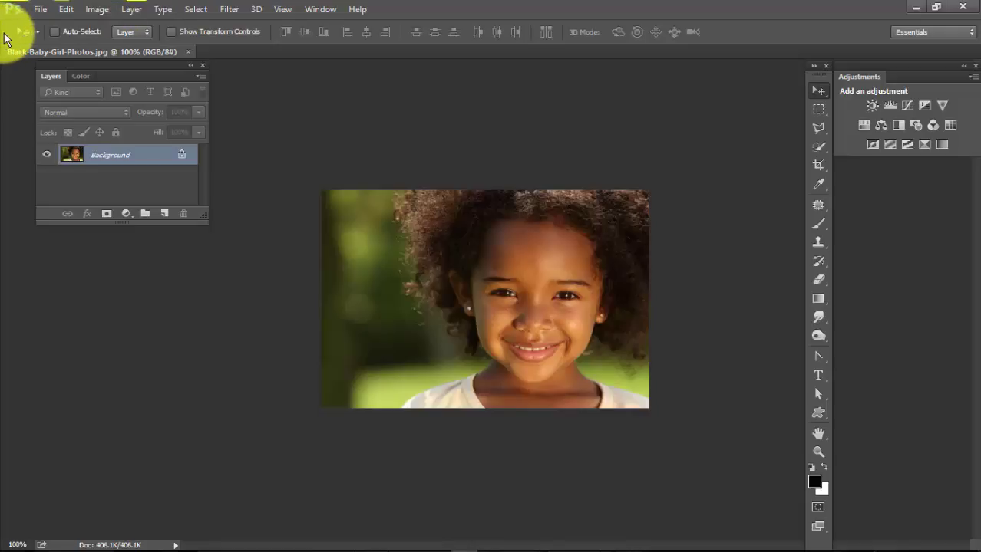
pyautogui.moveTo(6, 38); pyautogui.dragTo(11, 522)
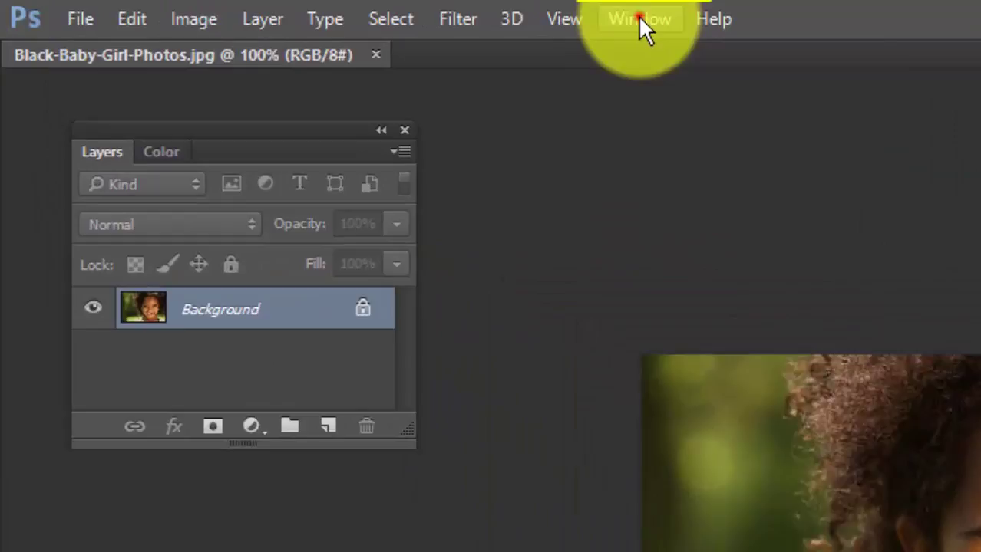
# Step: Choose Window > Workspace > Reset Essentials to restore the default docked panels
pyautogui.click(322, 13)
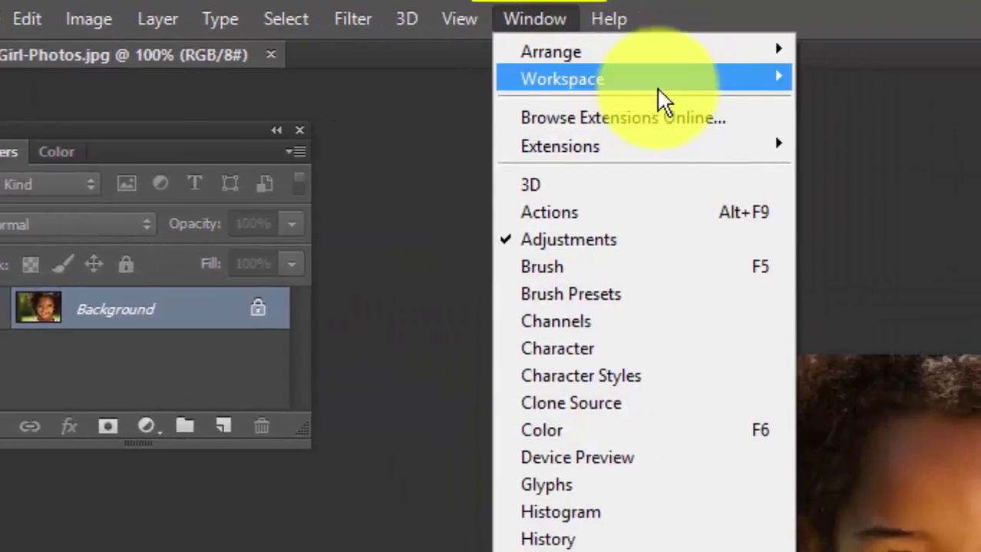
pyautogui.moveTo(744, 86)
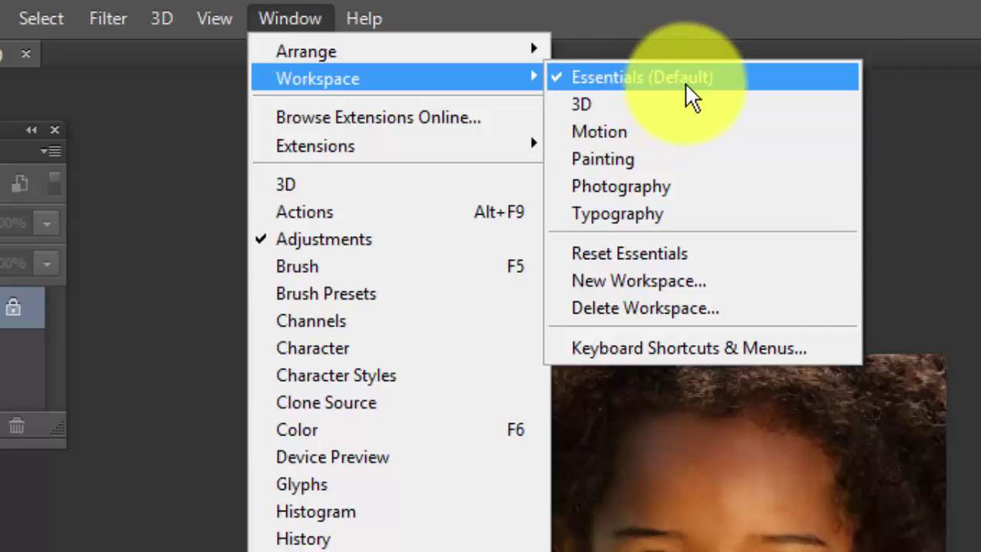
pyautogui.click(618, 257)
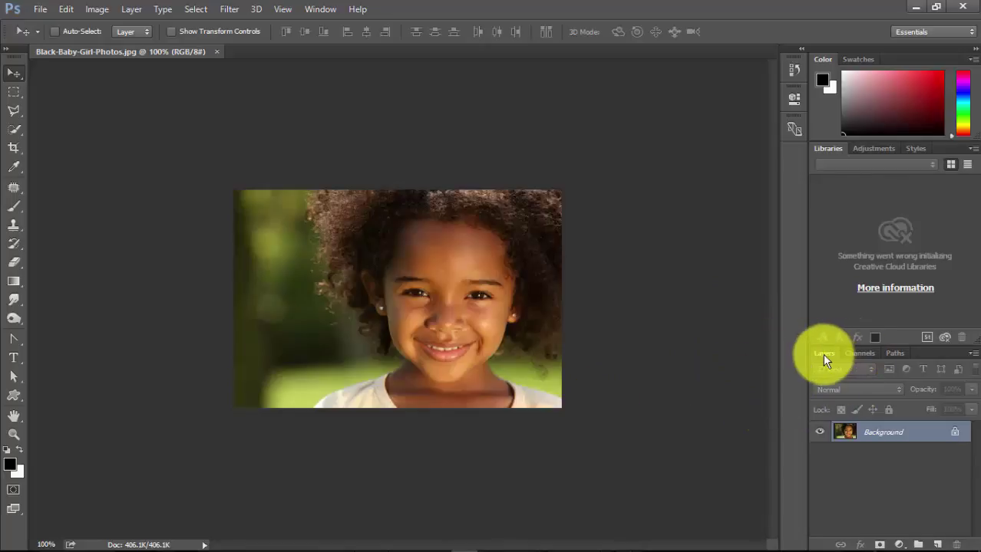
# Step: Close the Color, Libraries and Paths group and dock the Layers panel at the top right
pyautogui.moveTo(821, 354); pyautogui.dragTo(395, 80)
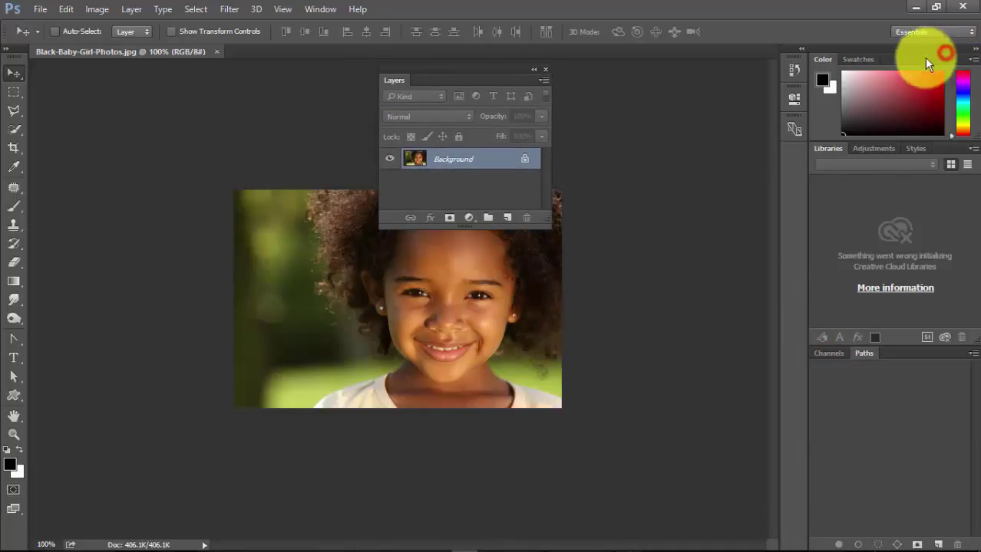
pyautogui.moveTo(927, 48); pyautogui.dragTo(711, 80)
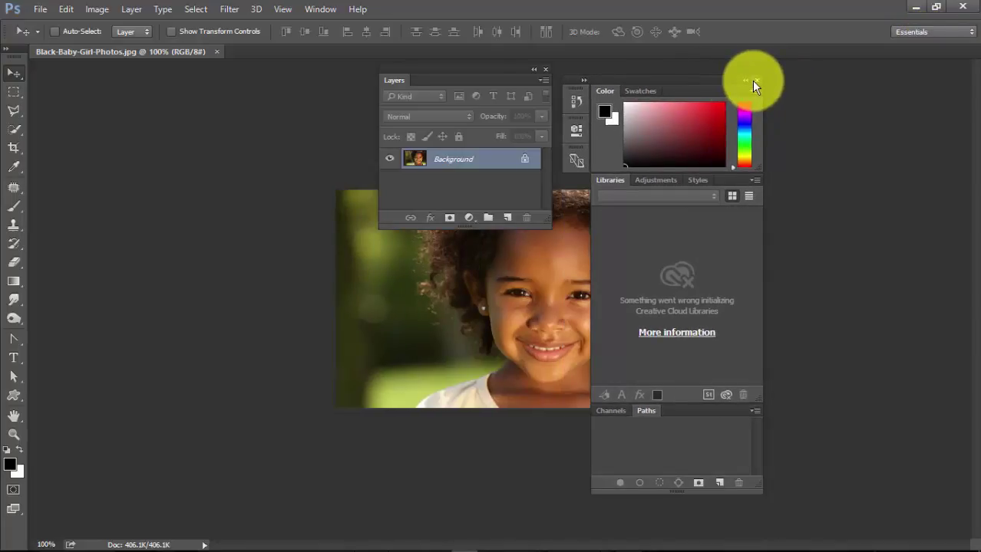
pyautogui.click(752, 80)
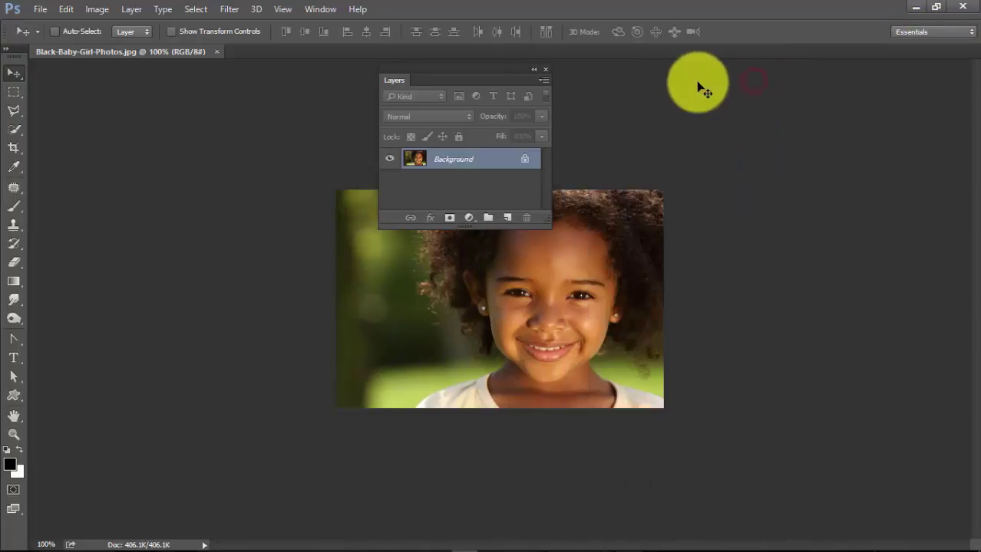
pyautogui.moveTo(425, 71); pyautogui.dragTo(965, 84)
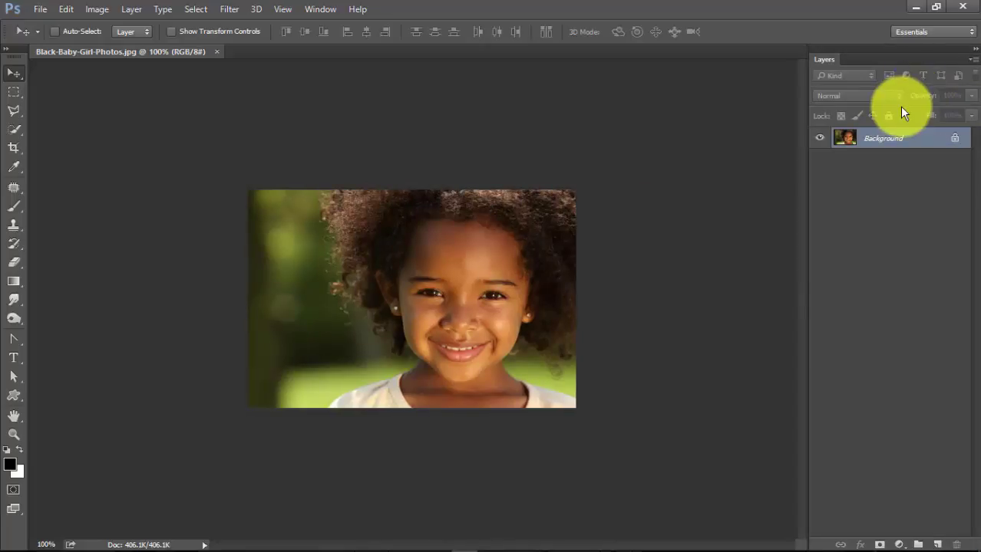
# Step: Pull the Layers panel out again and nudge it toward the top right
pyautogui.moveTo(929, 49); pyautogui.dragTo(949, 116)
pyautogui.click(949, 115)
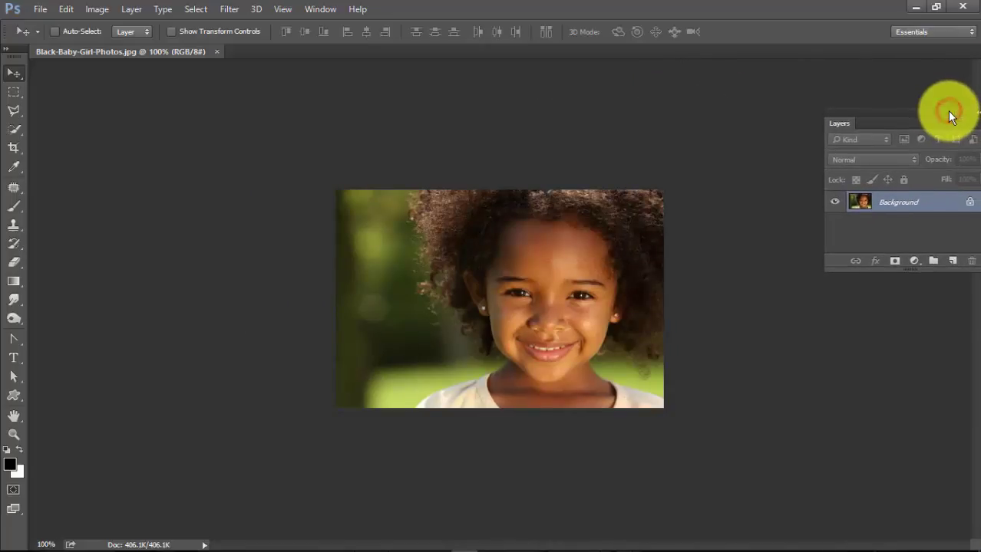
pyautogui.moveTo(948, 117); pyautogui.dragTo(971, 96)
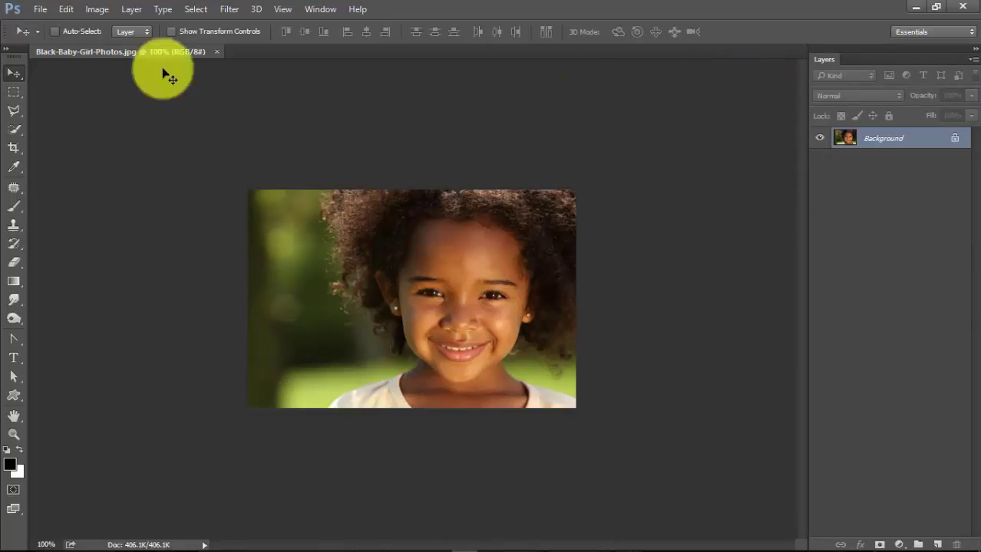
# Step: Dock the tools panel beside the Layers panel and open the Window menu
pyautogui.moveTo(19, 55); pyautogui.dragTo(804, 84)
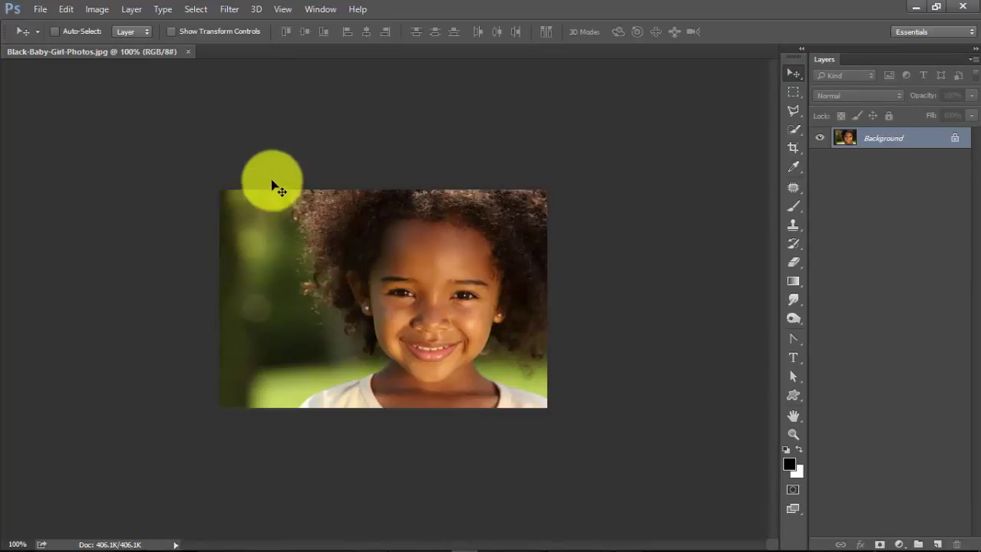
pyautogui.click(321, 9)
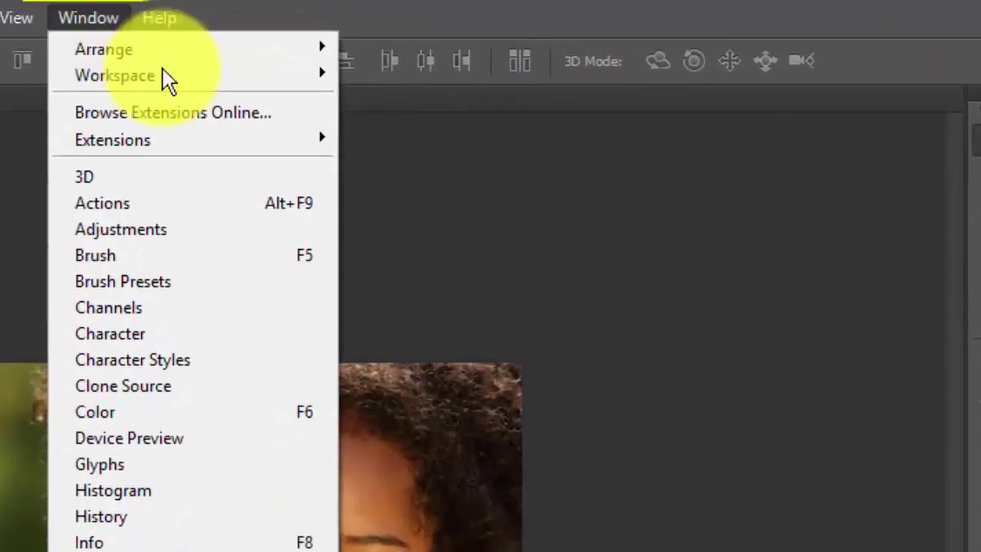
# Step: Save the current layout as a new workspace named 'Shegzico'
pyautogui.moveTo(286, 81)
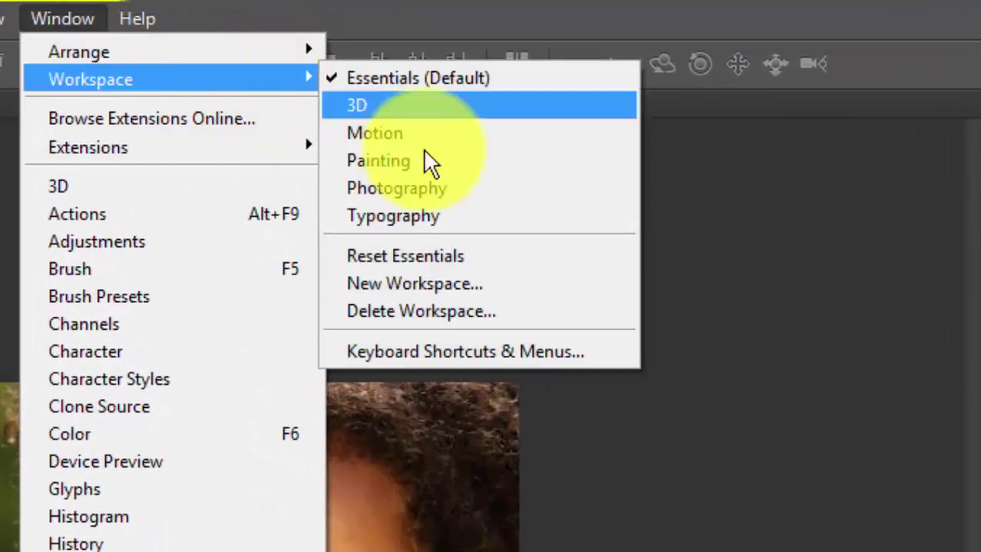
pyautogui.click(418, 284)
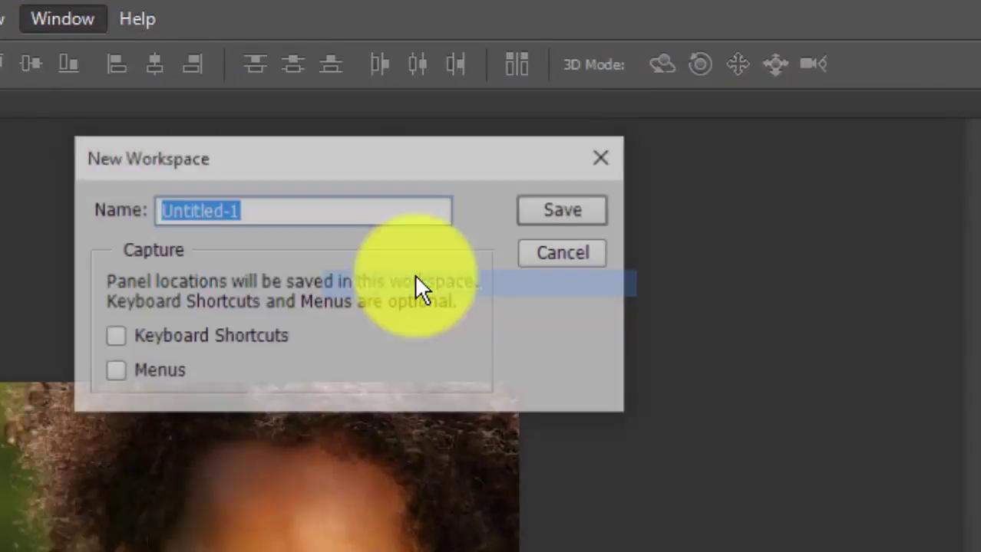
pyautogui.click(346, 148)
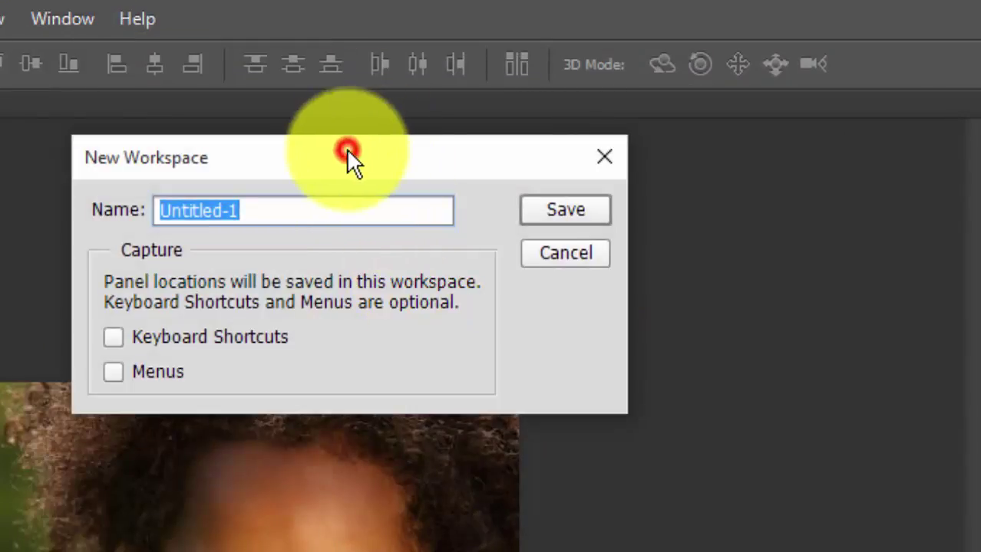
pyautogui.moveTo(346, 148); pyautogui.dragTo(618, 109)
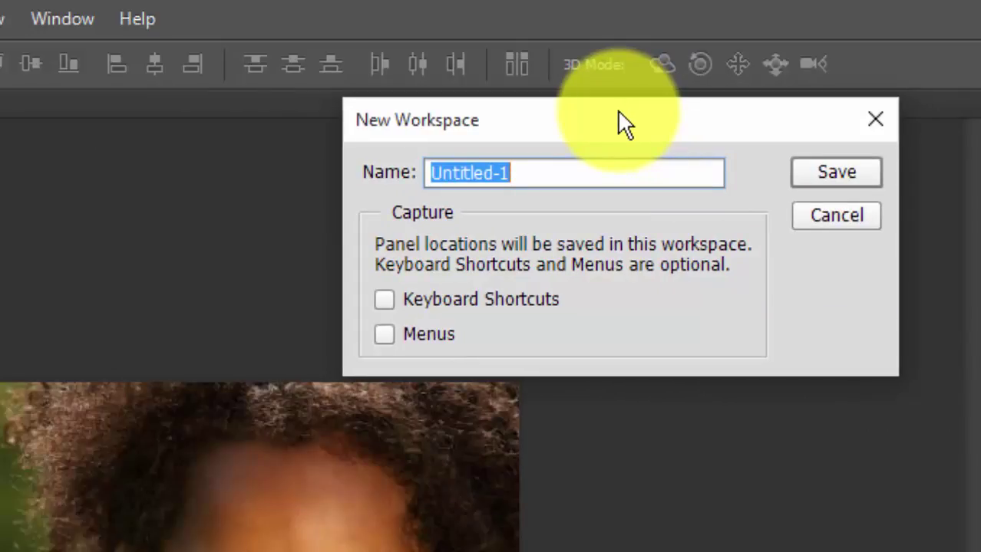
pyautogui.write('Shegzico')
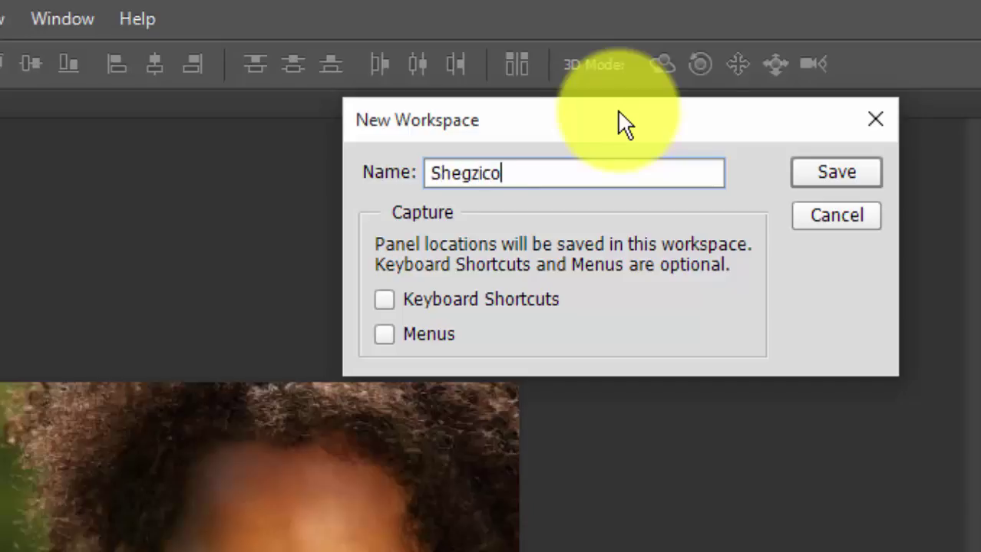
pyautogui.click(818, 180)
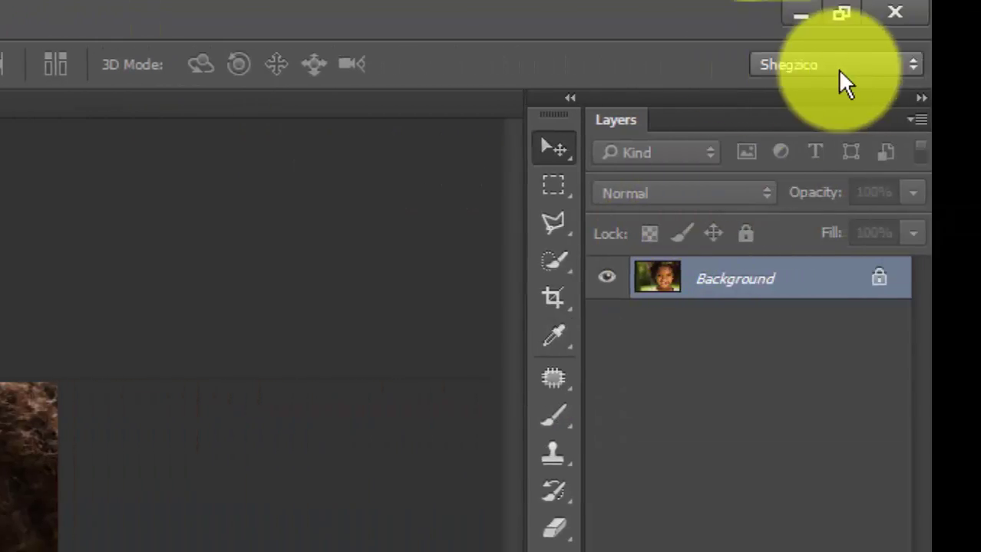
# Step: Switch to the Painting workspace, then pick another preset from the switcher
pyautogui.click(785, 65)
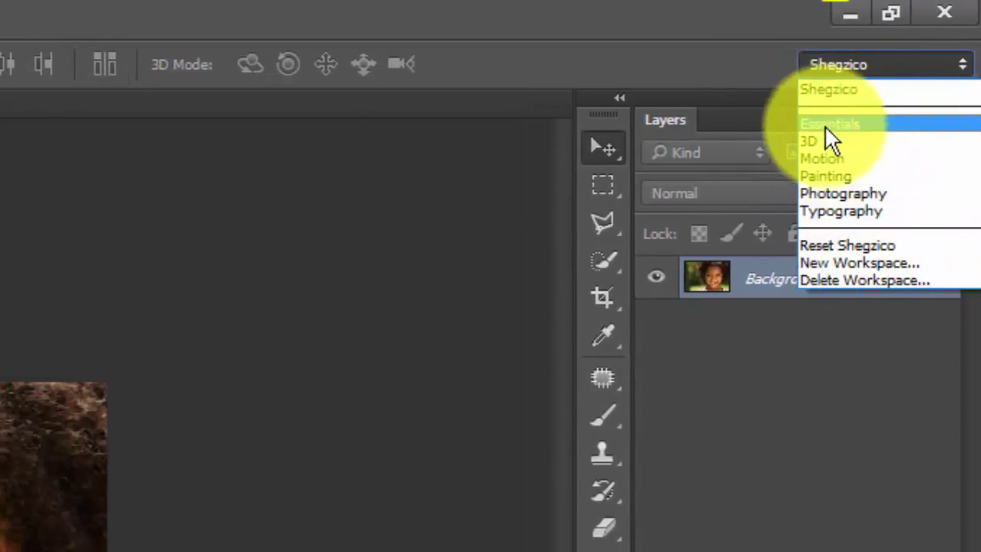
pyautogui.click(840, 175)
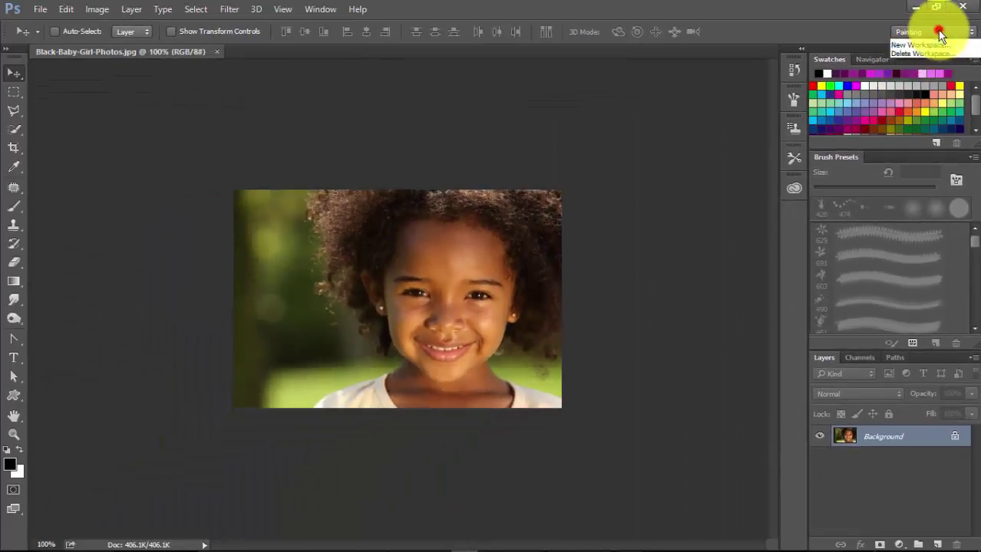
pyautogui.click(938, 32)
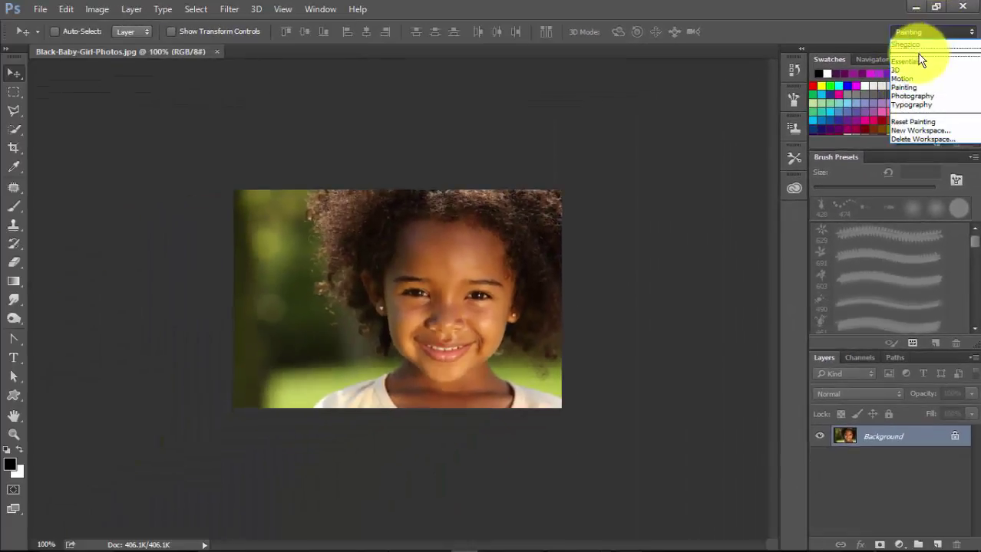
pyautogui.click(917, 63)
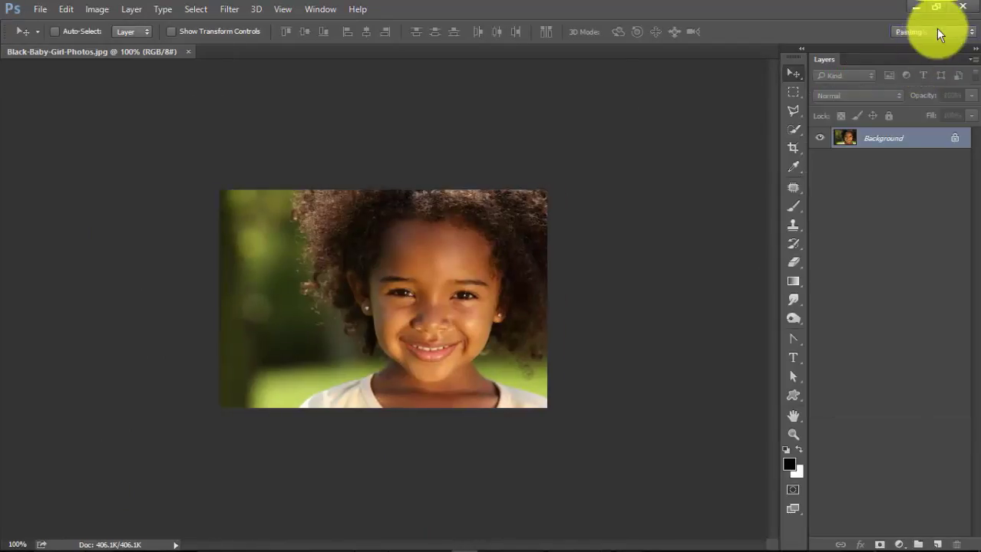
# Step: Switch to Photography, return to the Shegzico workspace, and reopen the preset list
pyautogui.click(937, 32)
pyautogui.click(919, 96)
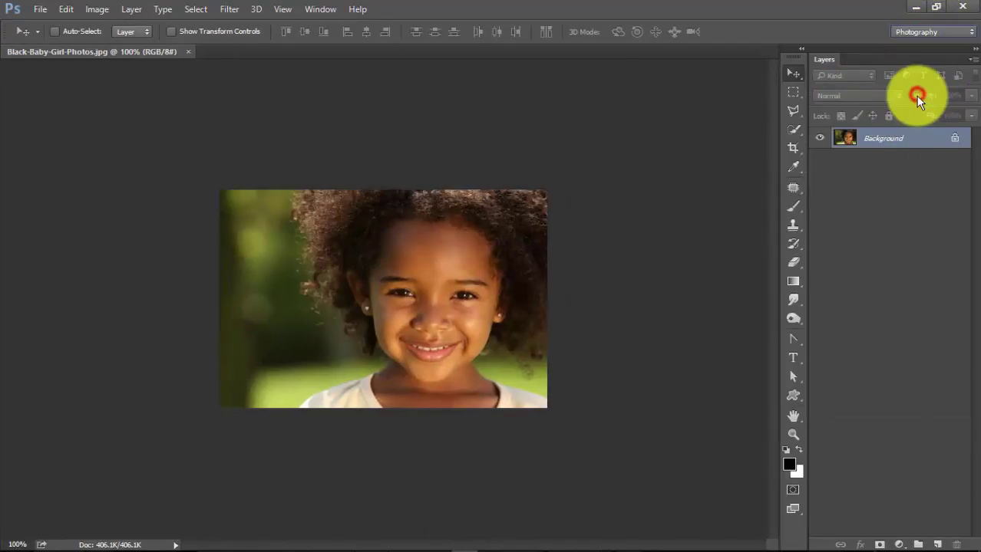
pyautogui.click(937, 31)
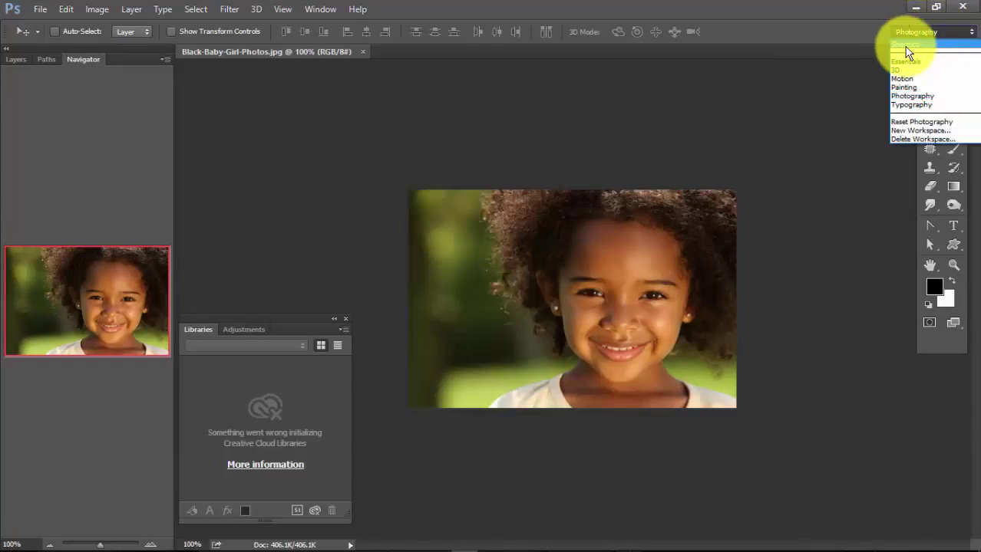
pyautogui.click(906, 46)
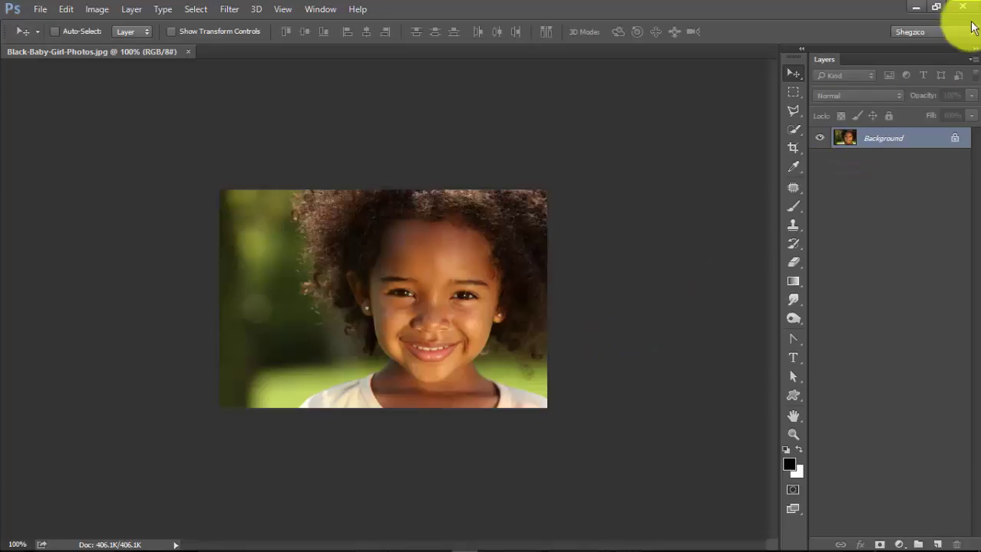
pyautogui.click(936, 35)
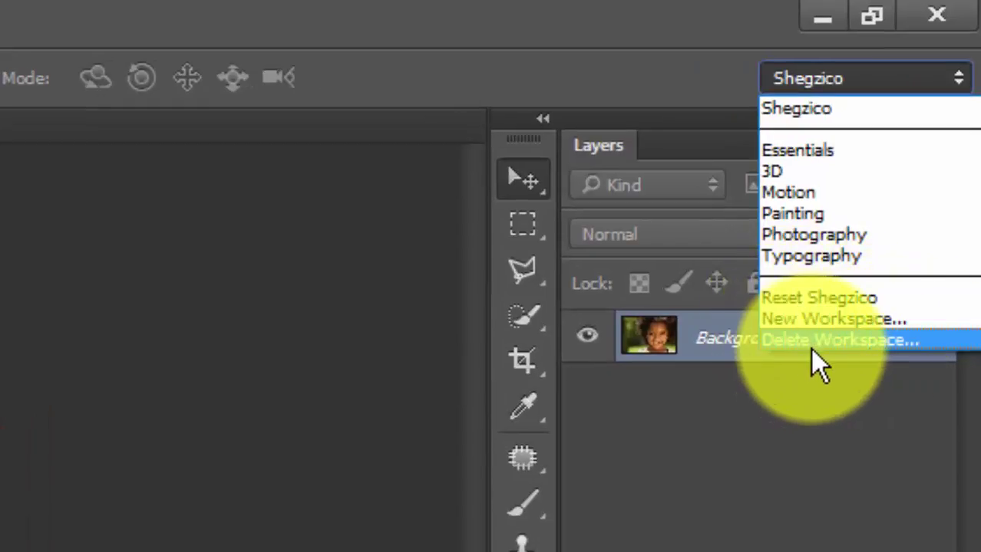
pyautogui.click(815, 342)
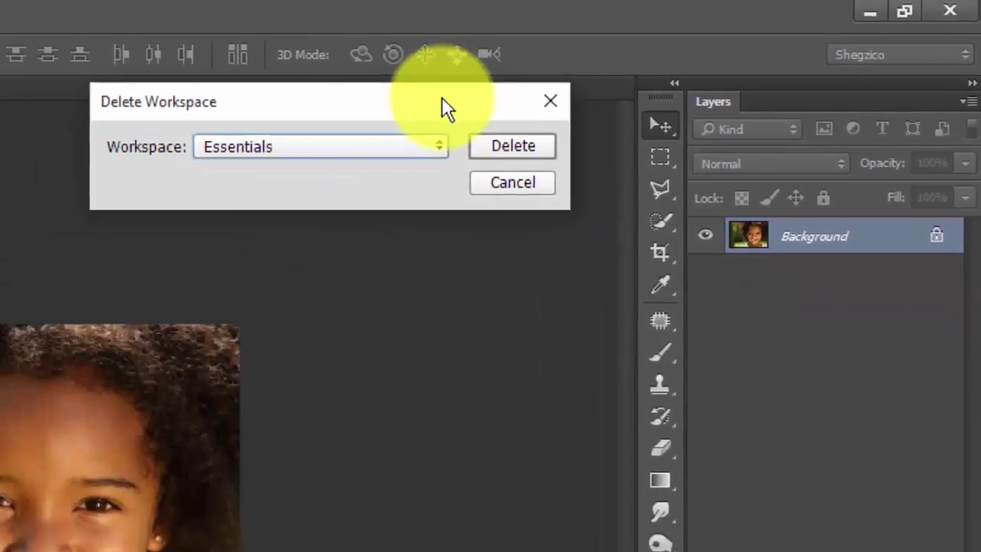
pyautogui.moveTo(447, 108); pyautogui.dragTo(268, 186)
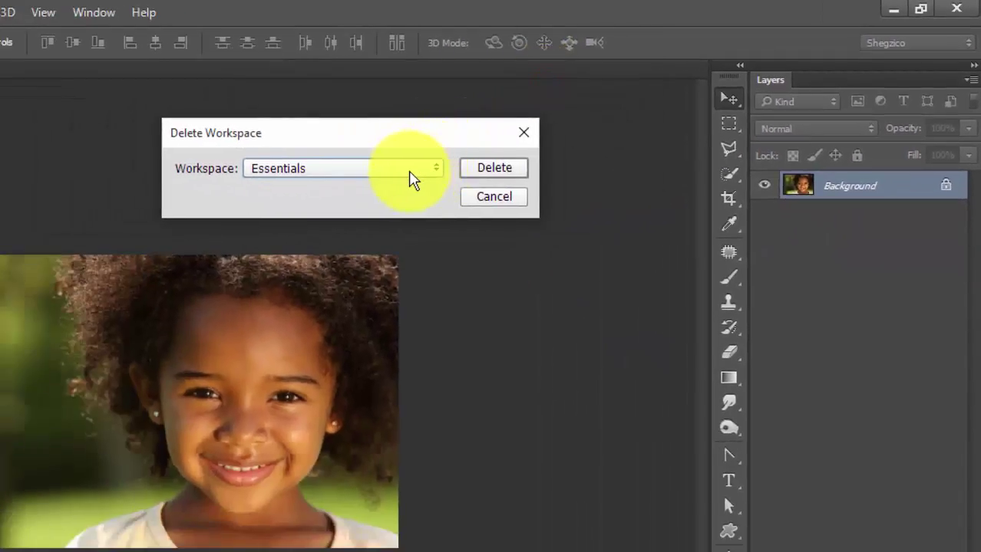
pyautogui.click(411, 173)
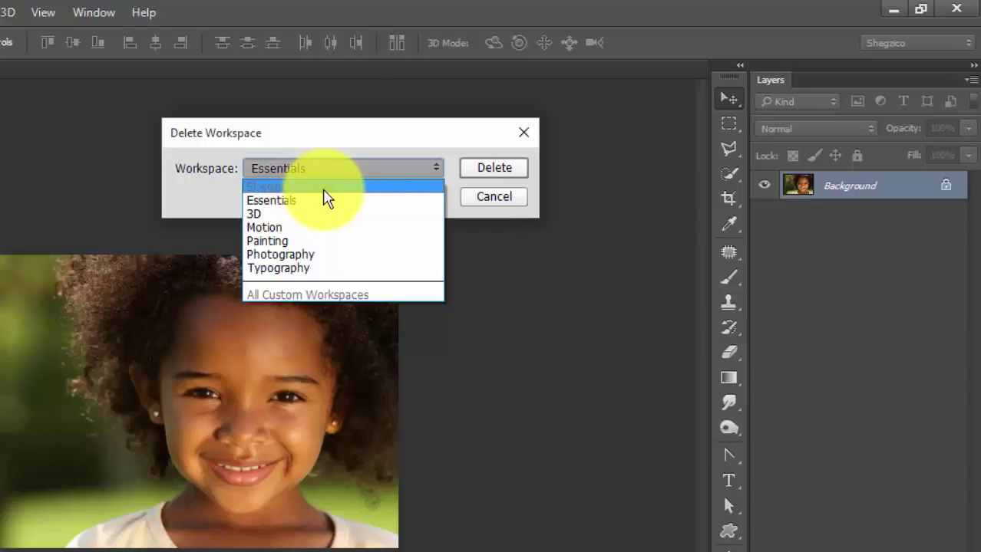
pyautogui.click(372, 168)
pyautogui.click(412, 175)
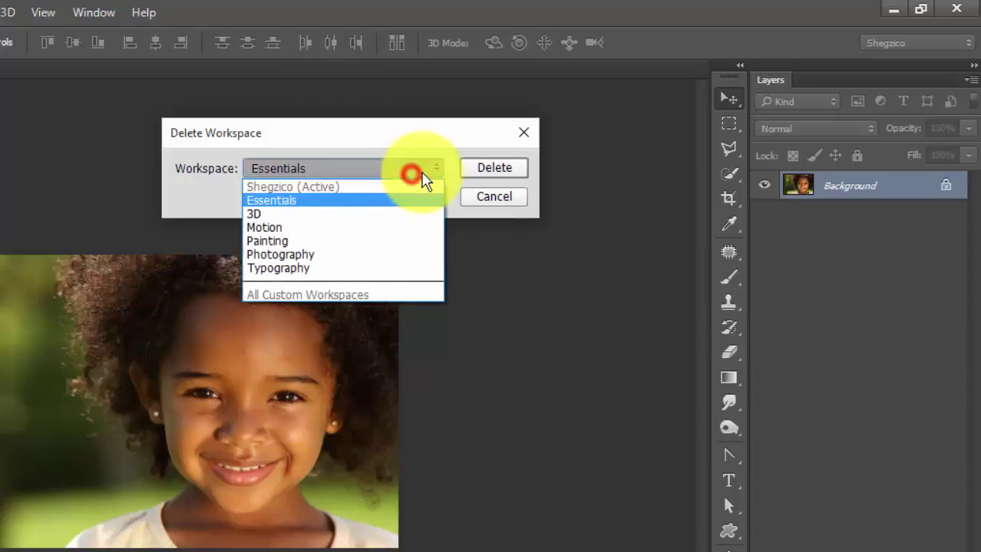
pyautogui.click(504, 206)
pyautogui.click(502, 202)
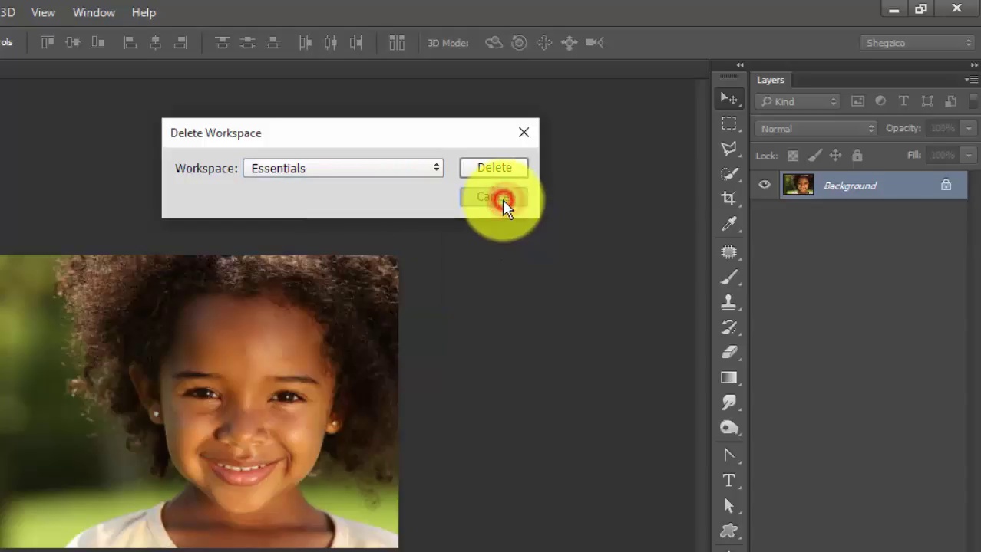
# Step: Switch to the Painting workspace from the workspace switcher
pyautogui.click(890, 44)
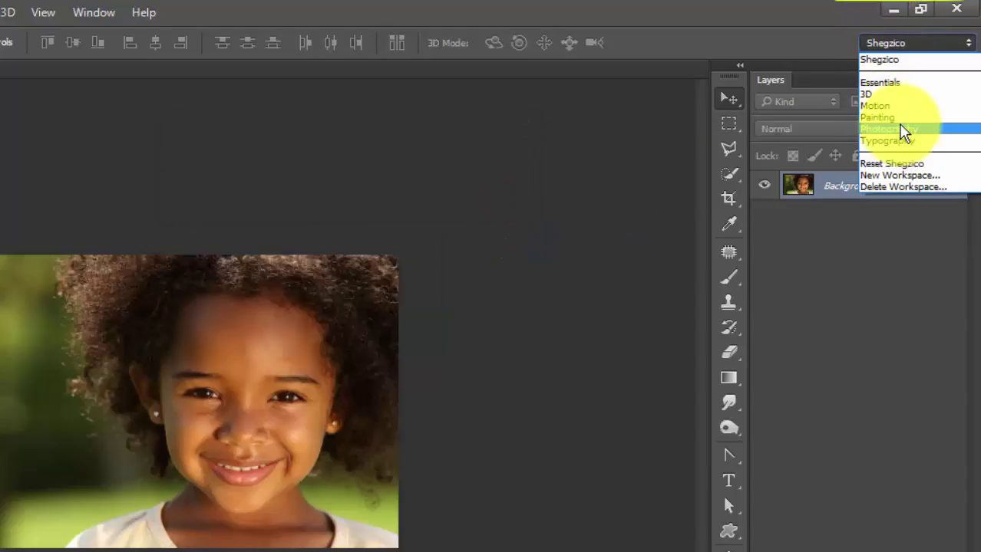
pyautogui.click(894, 120)
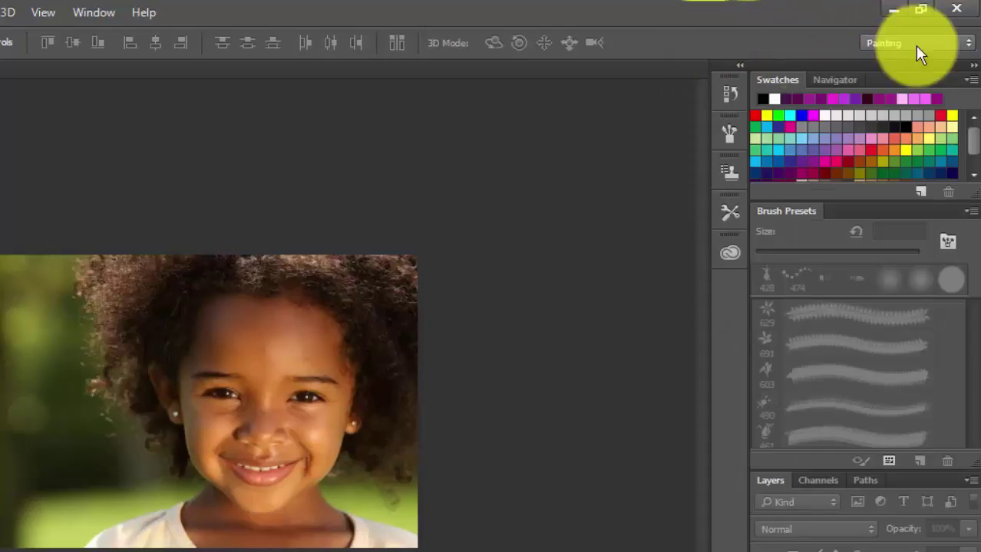
pyautogui.click(907, 41)
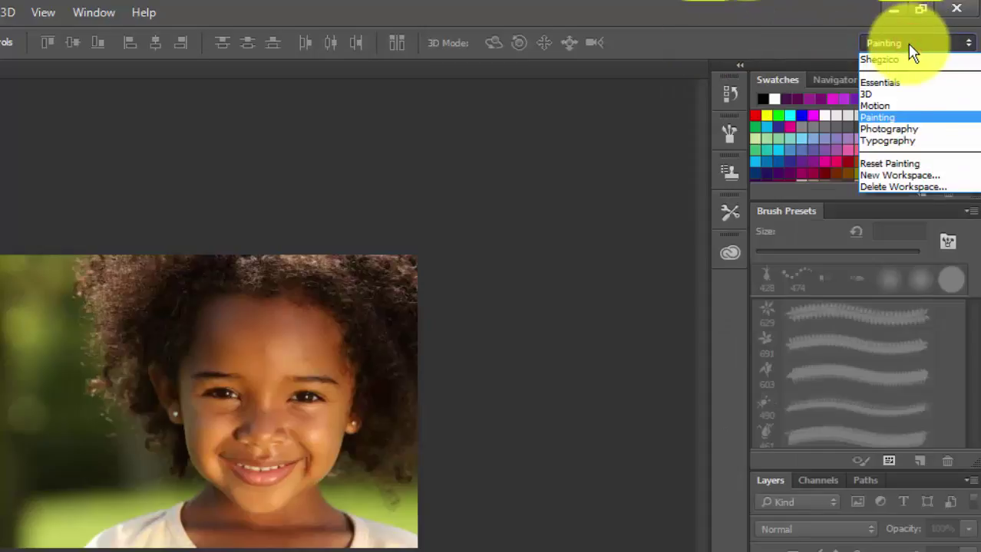
pyautogui.click(907, 42)
pyautogui.click(907, 44)
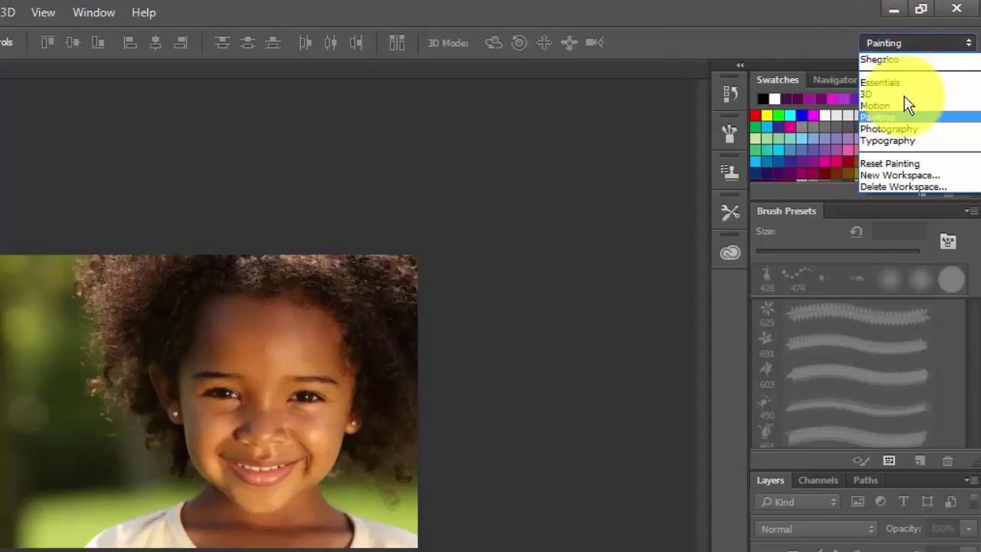
pyautogui.click(895, 41)
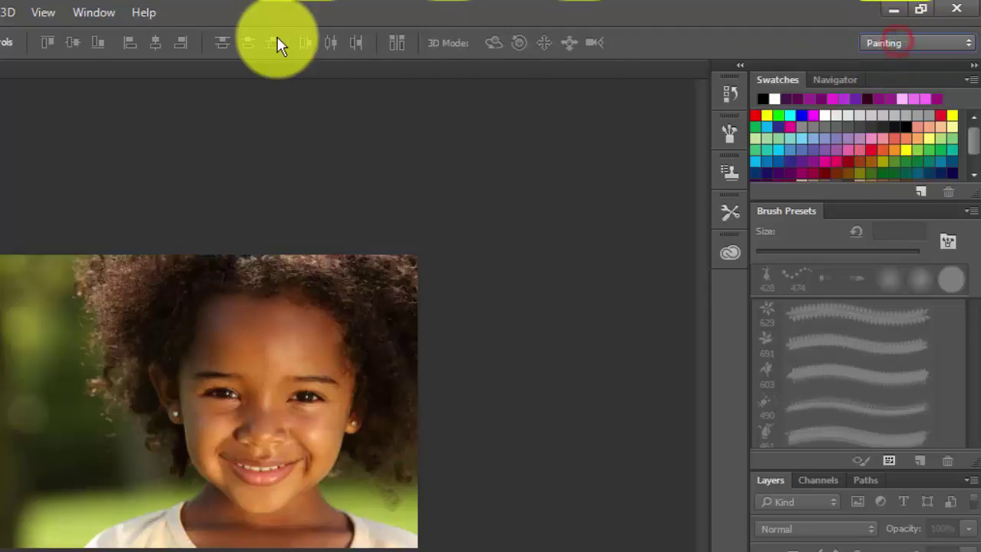
# Step: Delete the 'Shegzico' workspace via Window > Workspace > Delete Workspace and confirm
pyautogui.click(92, 8)
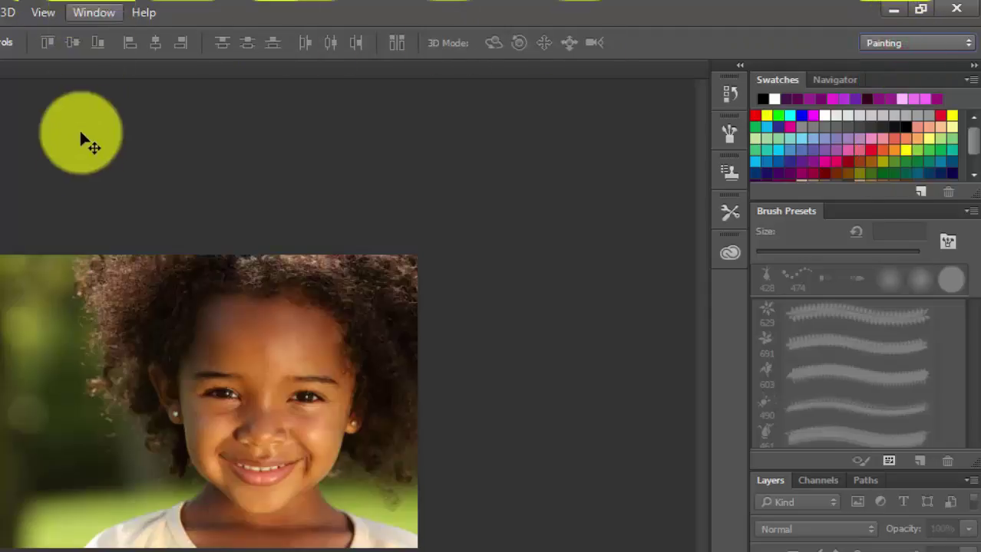
pyautogui.click(92, 13)
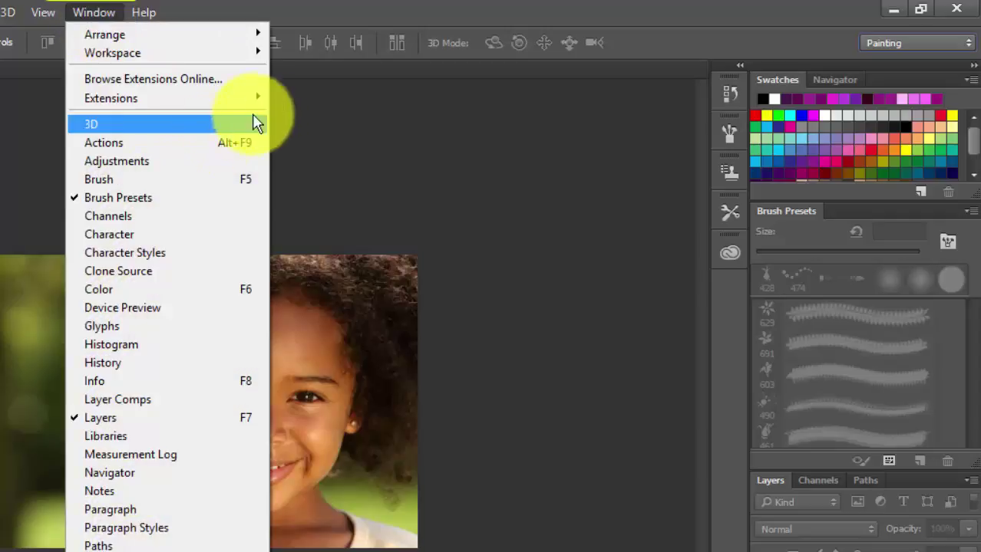
pyautogui.moveTo(225, 55)
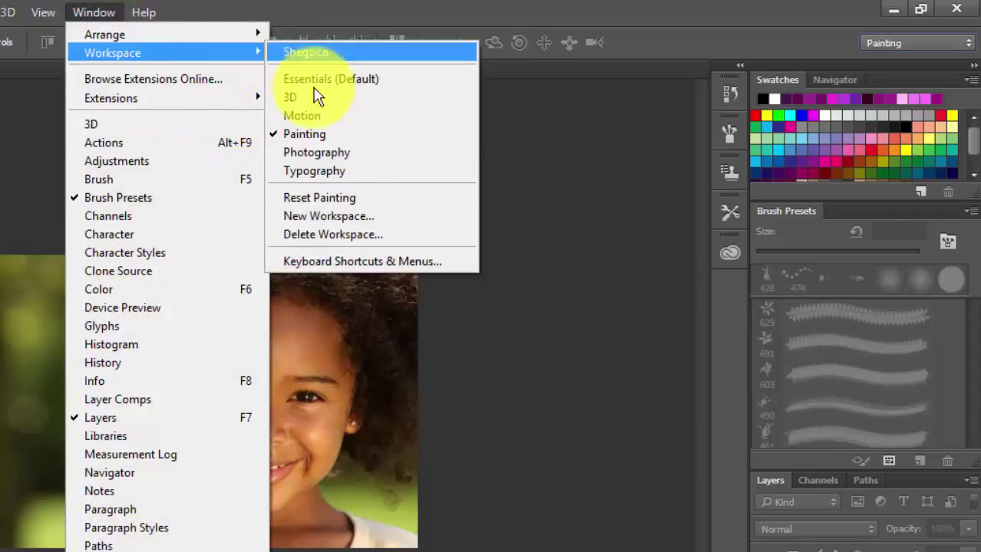
pyautogui.click(326, 238)
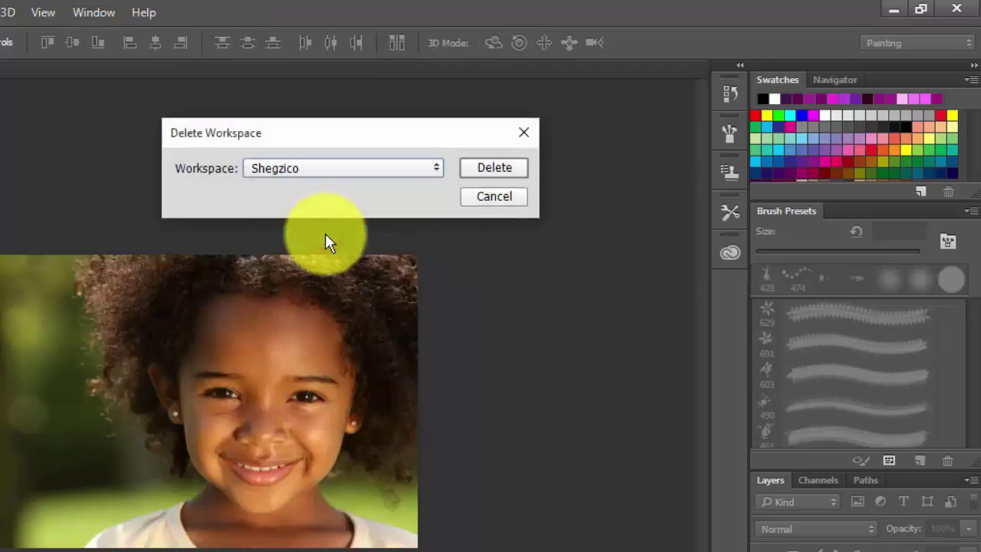
pyautogui.click(390, 170)
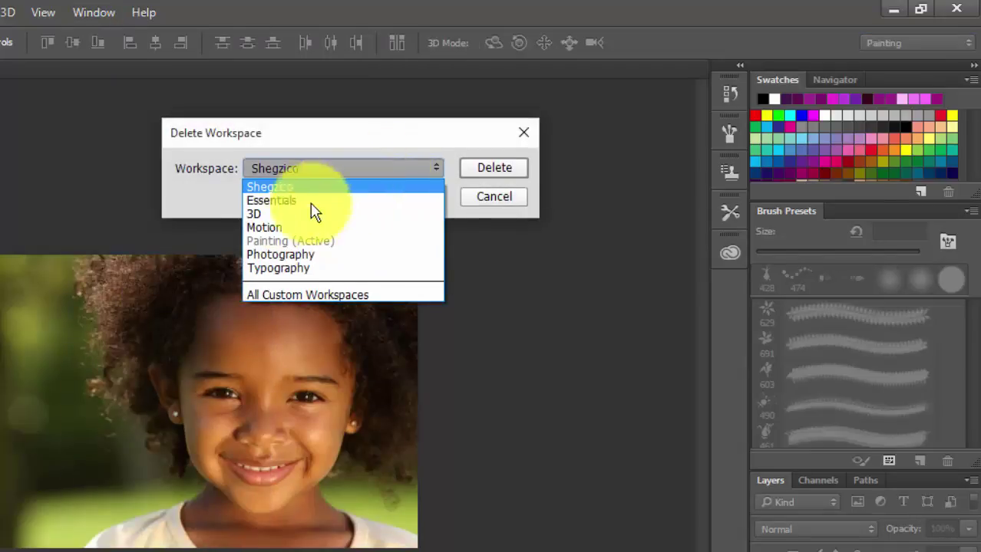
pyautogui.click(277, 185)
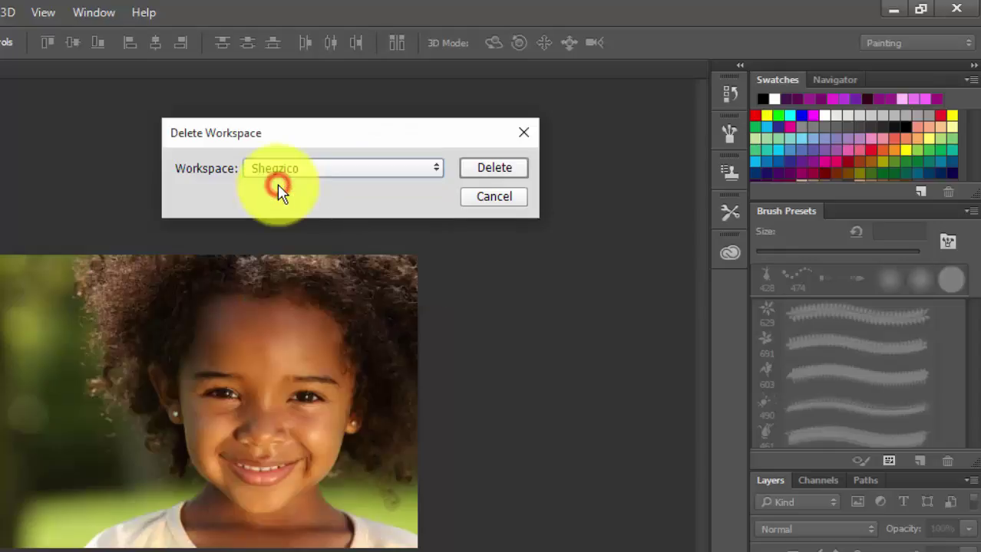
pyautogui.click(502, 173)
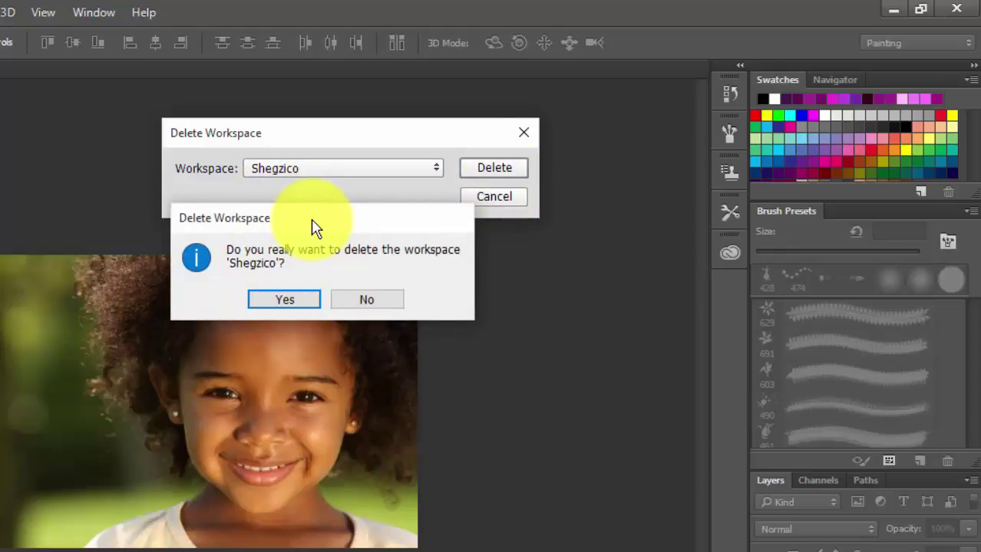
pyautogui.moveTo(311, 217); pyautogui.dragTo(233, 143)
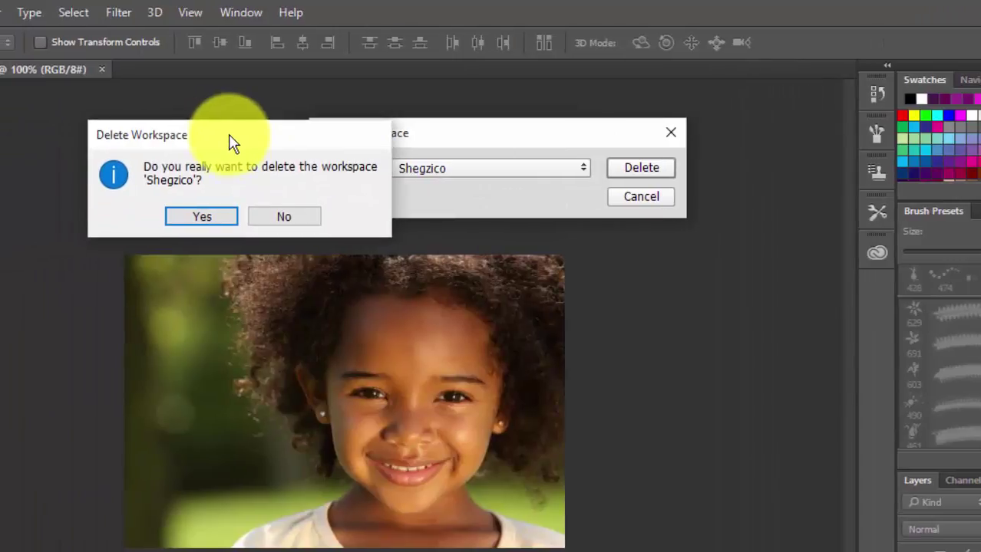
pyautogui.click(225, 213)
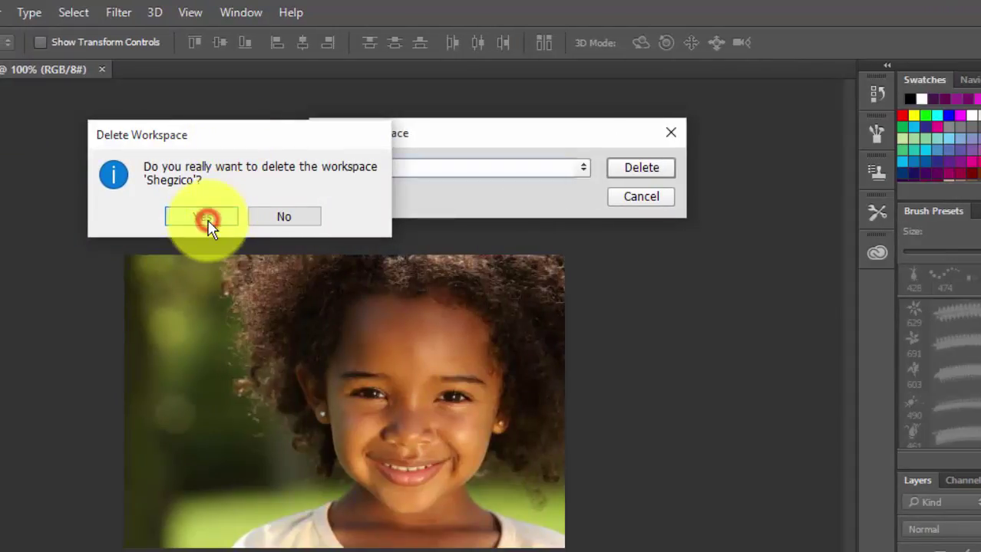
pyautogui.click(241, 13)
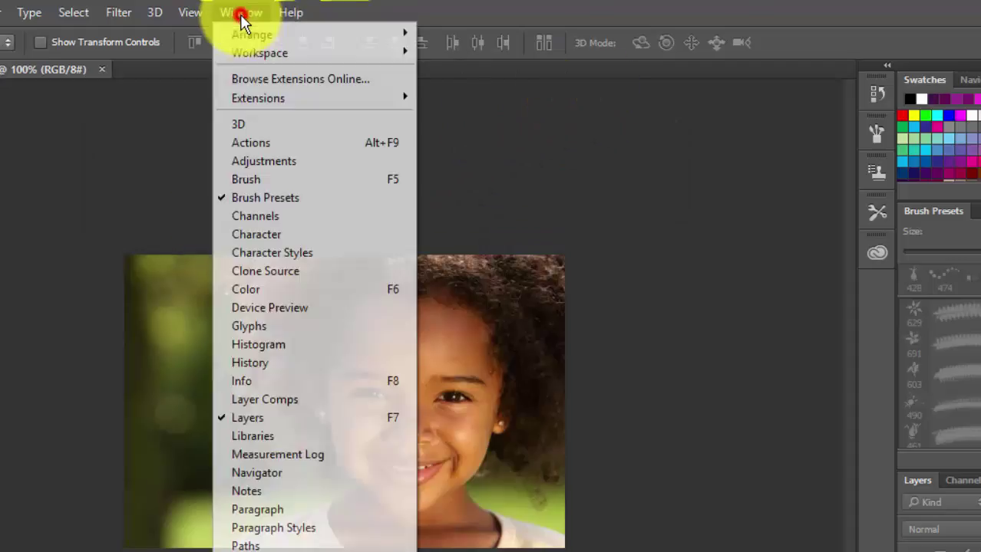
pyautogui.moveTo(299, 54)
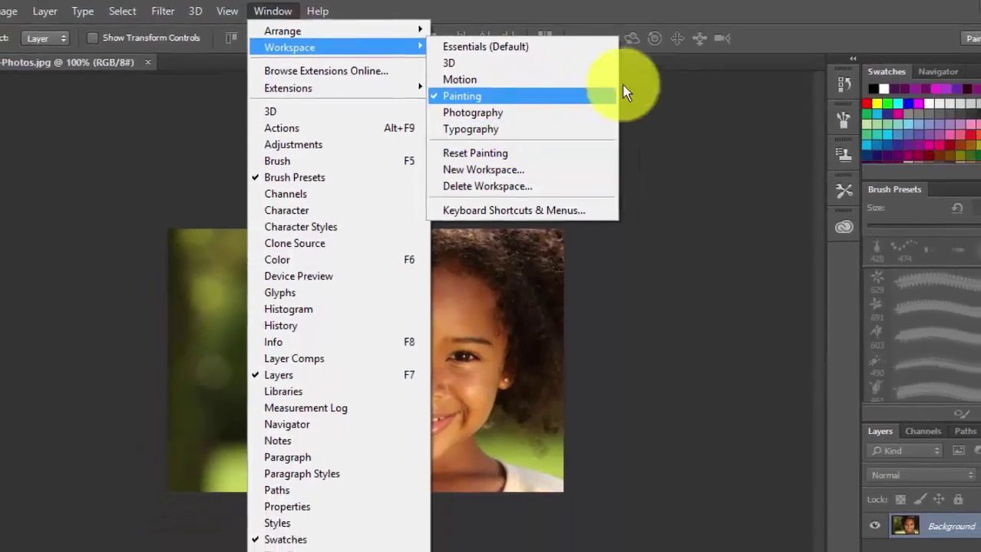
pyautogui.click(686, 7)
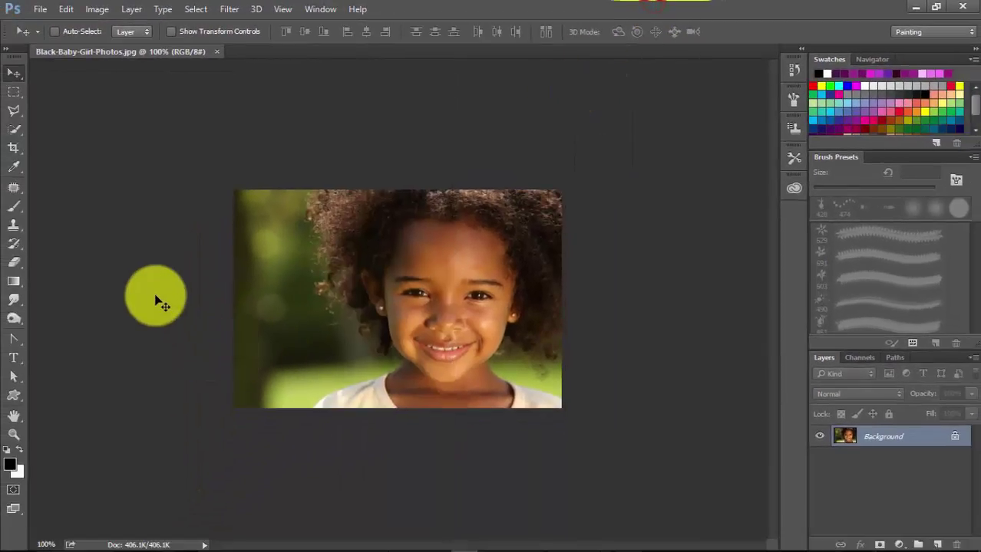